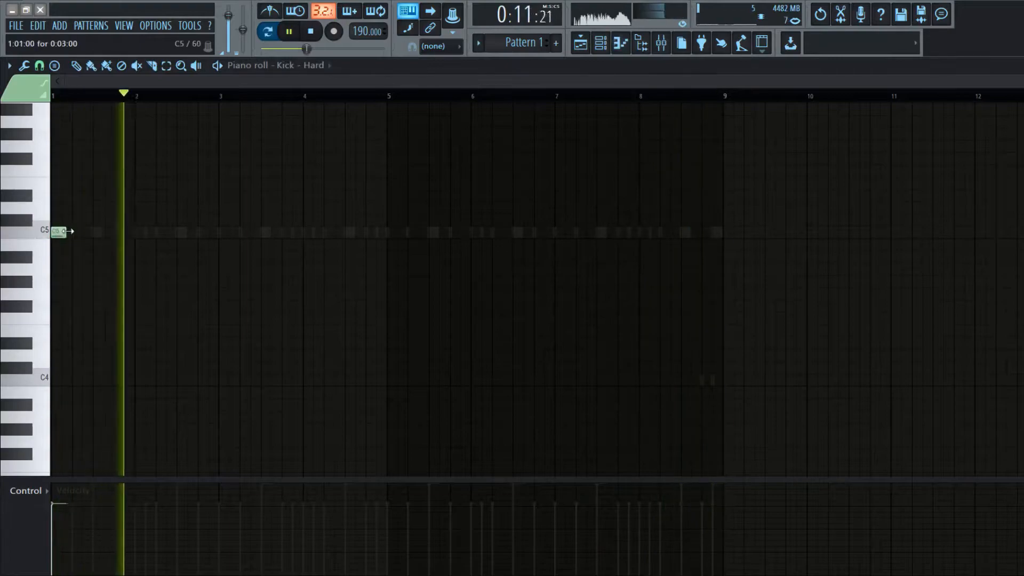
Step: Place Kick - Hard notes on C5 across the first four bars and duplicate them through bar 8, with one extra kick in bar 8
{"action": "left_click", "coordinate": [164, 232]}
{"action": "left_click", "coordinate": [227, 232]}
{"action": "left_click", "coordinate": [259, 232]}
{"action": "left_click", "coordinate": [325, 233]}
{"action": "left_click", "coordinate": [368, 232]}
{"action": "key", "text": "ctrl+b"}
{"action": "left_click", "coordinate": [683, 233]}
{"action": "key", "text": "shift+d"}
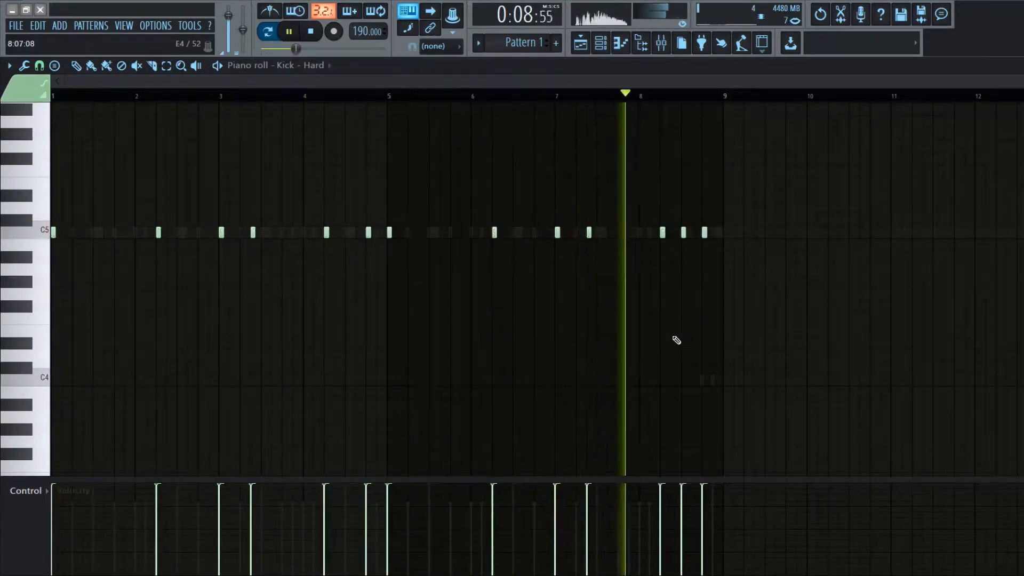
Step: Copy the kick notes into the Spinz 808 channel and make them legato so each note reaches the next
{"action": "left_click", "coordinate": [600, 43]}
{"action": "key", "text": "ctrl+c"}
{"action": "left_click", "coordinate": [155, 288]}
{"action": "key", "text": "ctrl+v"}
{"action": "key", "text": "space"}
{"action": "left_click", "coordinate": [172, 293]}
{"action": "key", "text": "space"}
{"action": "scroll", "coordinate": [190, 290], "scroll_direction": "up", "scroll_amount": 5}
{"action": "key", "text": "ctrl+l"}
{"action": "key", "text": "space"}
Step: Transpose all Spinz 808 notes to A6 while auditioning them against the sample
{"action": "key", "text": "shift+Down"}
{"action": "key", "text": "shift+Down"}
{"action": "key", "text": "shift+Down"}
{"action": "key", "text": "shift+Up"}
{"action": "key", "text": "shift+Up"}
{"action": "key", "text": "ctrl+Down"}
{"action": "key", "text": "shift+Down"}
{"action": "key", "text": "space"}
{"action": "key", "text": "space"}
{"action": "key", "text": "ctrl+Up"}
{"action": "key", "text": "space"}
{"action": "scroll", "coordinate": [244, 249], "scroll_direction": "up", "scroll_amount": 2}
{"action": "left_click", "coordinate": [390, 95]}
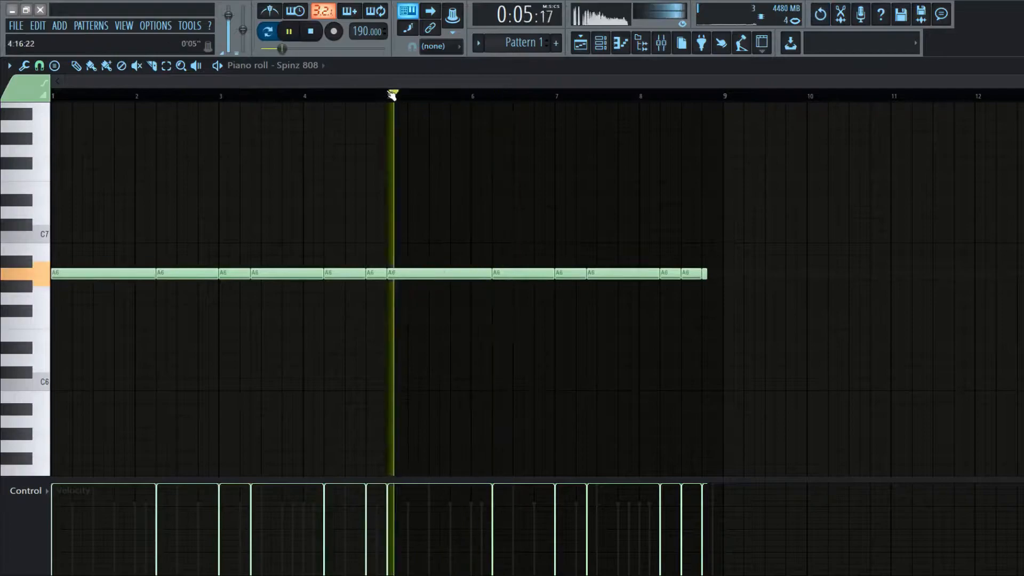
Step: Lower the Spinz 808 notes from bar 5 onward by four semitones and raise the whole line one octave
{"action": "left_click_drag", "start_coordinate": [394, 213], "coordinate": [754, 373]}
{"action": "key", "text": "shift+Down"}
{"action": "key", "text": "shift+Down"}
{"action": "key", "text": "shift+Down"}
{"action": "left_click", "coordinate": [390, 95]}
{"action": "key", "text": "shift+Down"}
{"action": "key", "text": "ctrl+d"}
{"action": "key", "text": "ctrl+Up"}
Step: Retune the Spinz 808 notes from bar 5 onward to E7 and check them in playback
{"action": "left_click_drag", "start_coordinate": [394, 125], "coordinate": [818, 244]}
{"action": "key", "text": "shift+Down"}
{"action": "key", "text": "shift+Down"}
{"action": "key", "text": "shift+Down"}
{"action": "left_click", "coordinate": [393, 97]}
{"action": "key", "text": "shift+Up"}
{"action": "key", "text": "shift+Up"}
{"action": "left_click", "coordinate": [393, 97]}
{"action": "key", "text": "ctrl+d"}
{"action": "key", "text": "space"}
Step: Lower the Spinz 808 notes from bar 7 onward to D7 and replay them
{"action": "left_click_drag", "start_coordinate": [560, 138], "coordinate": [789, 235]}
{"action": "left_click", "coordinate": [560, 97]}
{"action": "key", "text": "space"}
{"action": "key", "text": "shift+Down"}
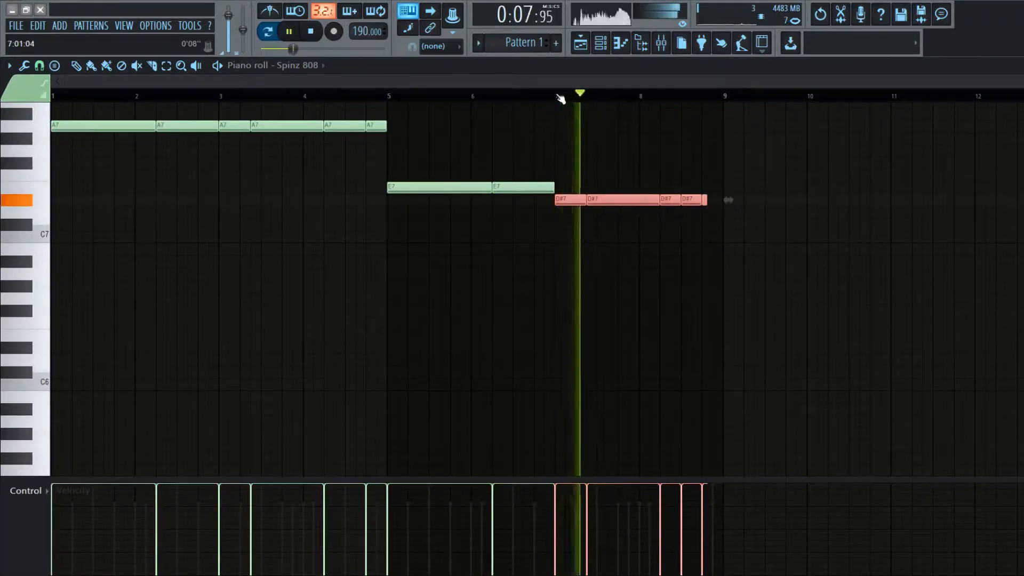
{"action": "key", "text": "shift+Down"}
{"action": "left_click", "coordinate": [559, 98]}
{"action": "key", "text": "space"}
Step: Try the longest Spinz 808 note in bar 7 two semitones higher during playback
{"action": "left_click_drag", "start_coordinate": [599, 139], "coordinate": [644, 210]}
{"action": "key", "text": "shift+Up"}
{"action": "key", "text": "shift+Up"}
{"action": "key", "text": "space"}
{"action": "key", "text": "shift+Down"}
{"action": "key", "text": "shift+Down"}
{"action": "key", "text": "ctrl+d"}
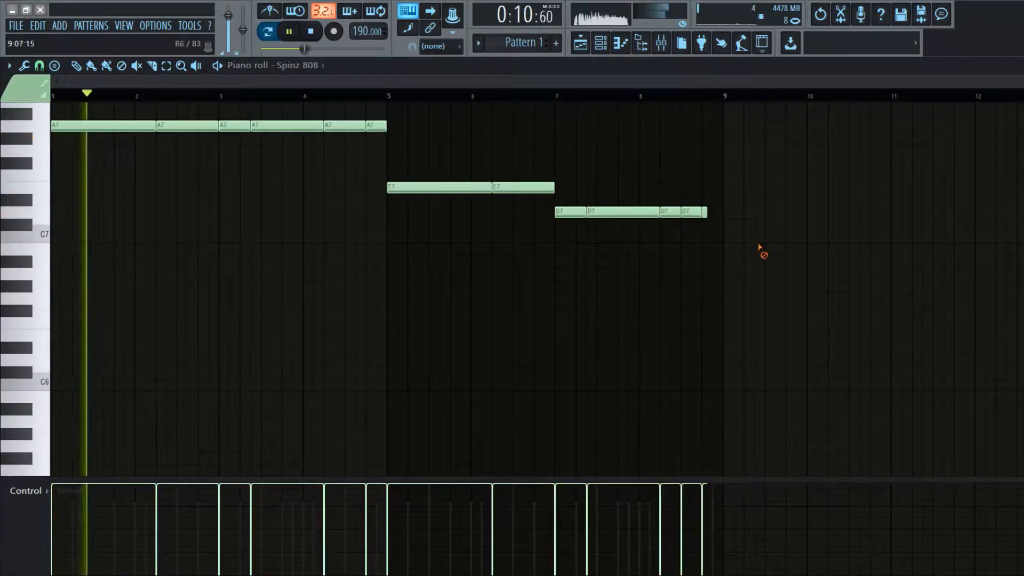
Step: Extend the last Spinz 808 note to bar 9 and lower the whole line two octaves, to A5, E5 and D5
{"action": "left_click_drag", "start_coordinate": [707, 212], "coordinate": [725, 212]}
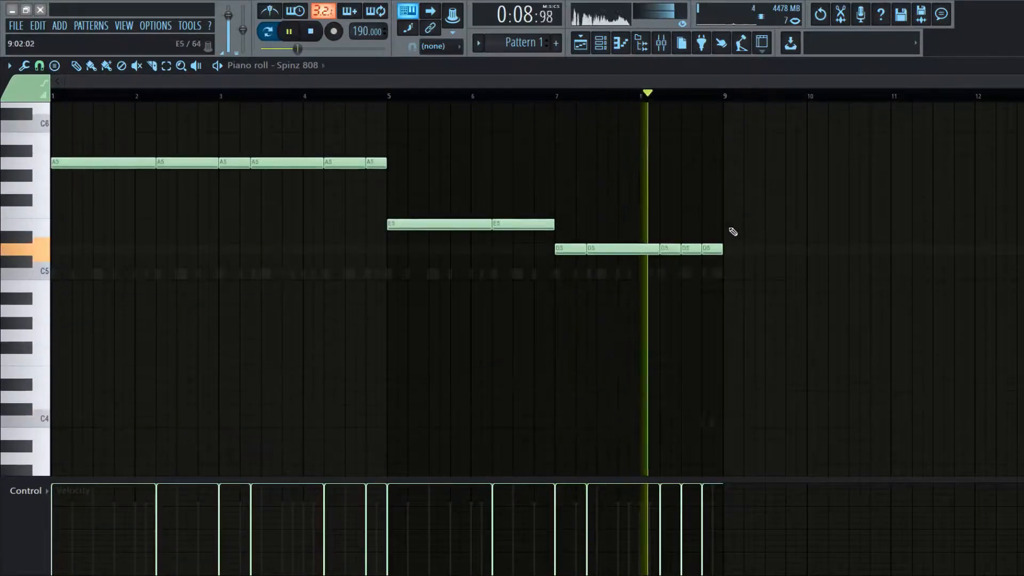
{"action": "key", "text": "space"}
{"action": "key", "text": "space"}
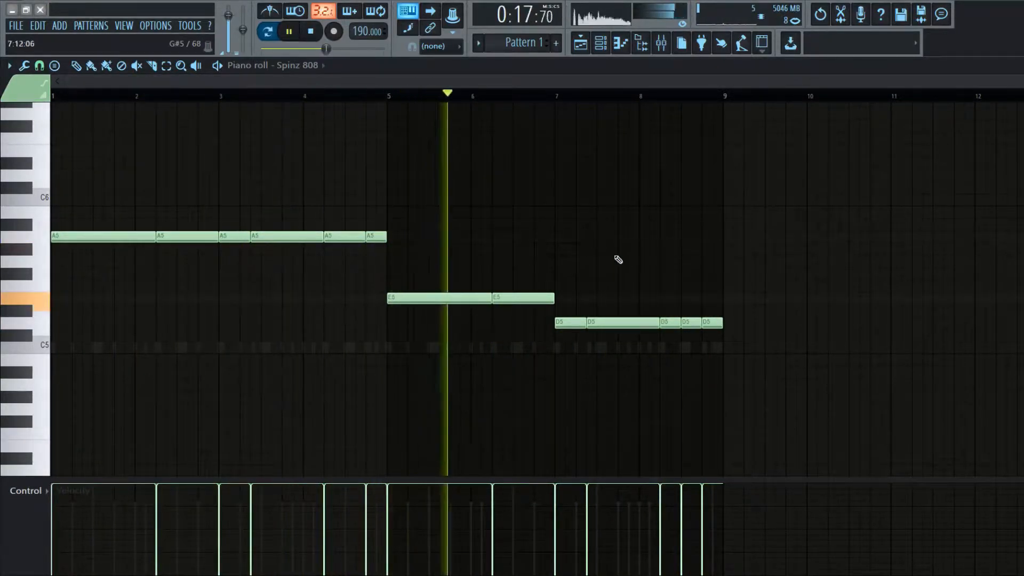
Step: Replace the last D5 note of the Spinz 808 line with a D6 note and show the channel rack
{"action": "key", "text": "F6"}
{"action": "left_click", "coordinate": [709, 176]}
{"action": "right_click", "coordinate": [714, 323]}
{"action": "key", "text": "F6"}
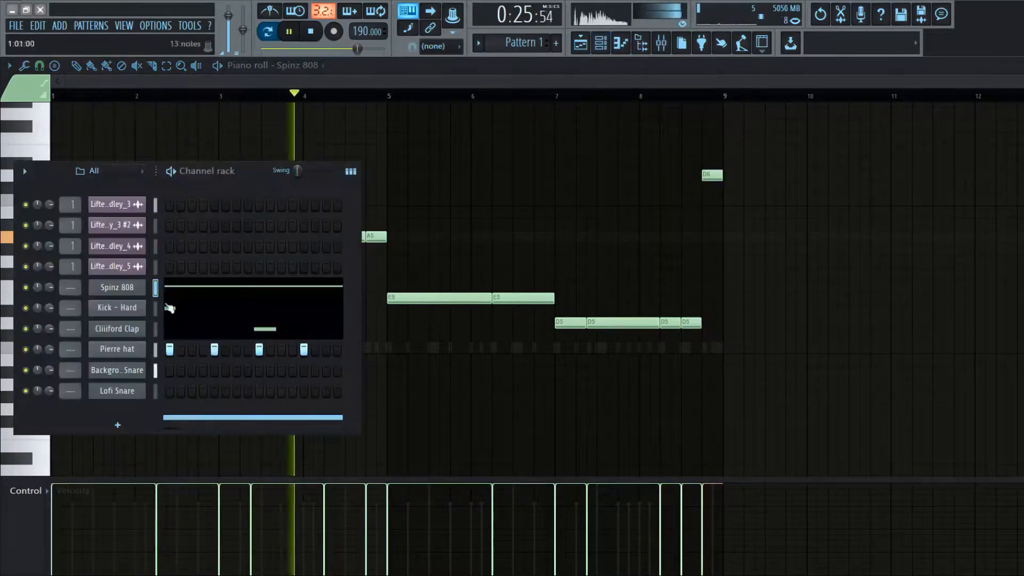
Step: Assign the drum channels to their own mixer inserts and lower the Spinz 808 fader
{"action": "key", "text": "F9"}
{"action": "left_click", "coordinate": [110, 176]}
{"action": "key", "text": "ctrl+shift+l"}
{"action": "left_click_drag", "start_coordinate": [127, 340], "coordinate": [132, 361]}
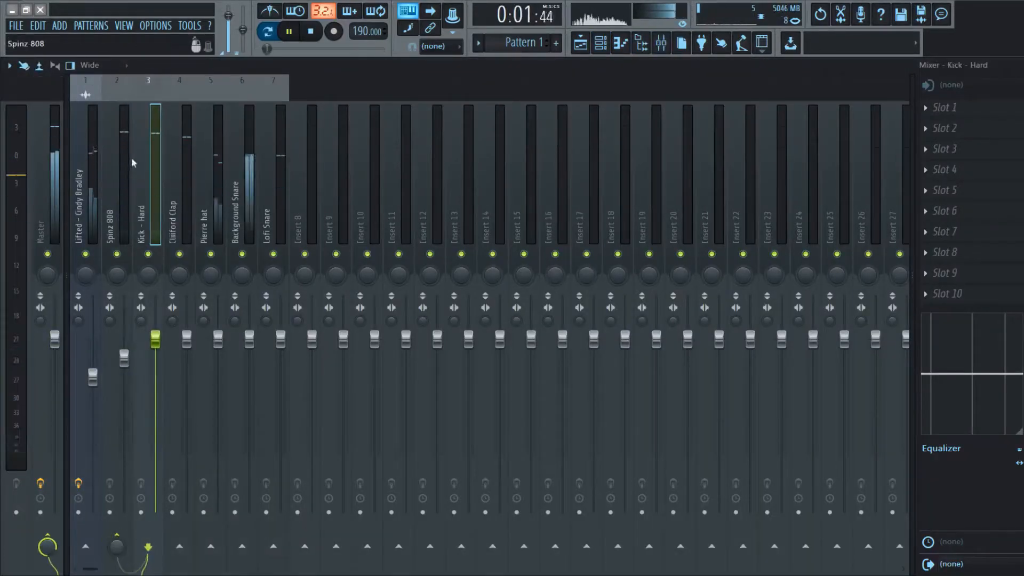
Step: Add effects to the Spinz 808 and Cliiiford Clap inserts and adjust the clap's equalizer and level
{"action": "left_click", "coordinate": [944, 108]}
{"action": "key", "text": "Escape"}
{"action": "left_click", "coordinate": [171, 272]}
{"action": "left_click_drag", "start_coordinate": [187, 339], "coordinate": [186, 350]}
{"action": "left_click_drag", "start_coordinate": [931, 374], "coordinate": [946, 434]}
{"action": "left_click", "coordinate": [930, 107]}
{"action": "key", "text": "Escape"}
{"action": "left_click_drag", "start_coordinate": [1023, 107], "coordinate": [1022, 140]}
{"action": "left_click_drag", "start_coordinate": [187, 350], "coordinate": [218, 369]}
{"action": "left_click_drag", "start_coordinate": [187, 339], "coordinate": [187, 335]}
Step: Mute the sample insert and rebalance the drums, raising the Spinz 808 through Pierre hat faders together
{"action": "left_click", "coordinate": [86, 254]}
{"action": "left_click", "coordinate": [111, 224]}
{"action": "left_click", "coordinate": [951, 108]}
{"action": "key", "text": "Escape"}
{"action": "left_click_drag", "start_coordinate": [124, 358], "coordinate": [124, 380]}
{"action": "left_click_drag", "start_coordinate": [117, 229], "coordinate": [210, 230]}
{"action": "left_click_drag", "start_coordinate": [155, 336], "coordinate": [155, 312]}
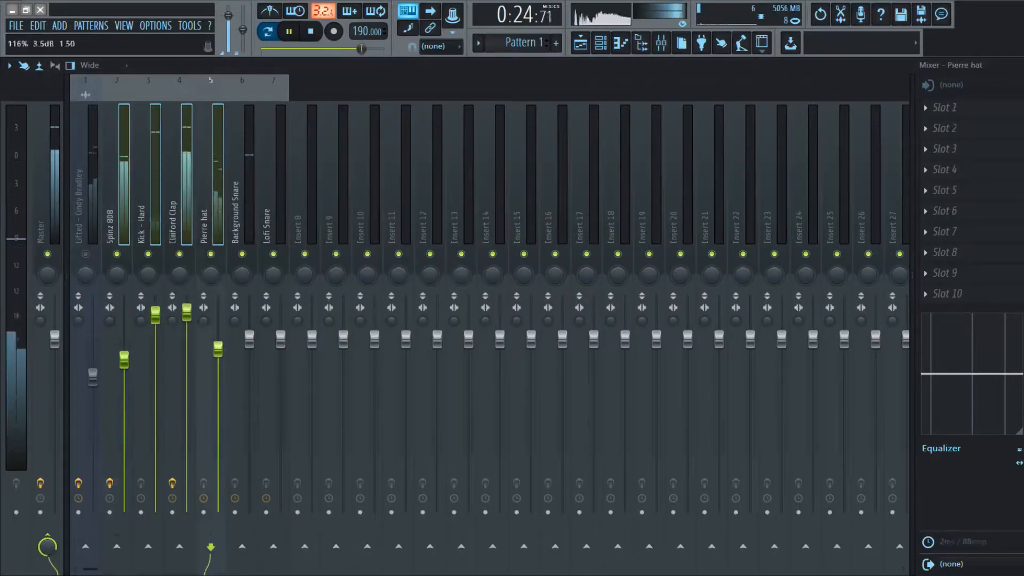
Step: Cut the low end of the Lofi Snare insert, unmute the sample insert and play the arrangement in the playlist
{"action": "left_click", "coordinate": [249, 339]}
{"action": "left_click", "coordinate": [271, 221]}
{"action": "left_click_drag", "start_coordinate": [931, 374], "coordinate": [950, 434]}
{"action": "left_click", "coordinate": [86, 254]}
{"action": "left_click", "coordinate": [93, 258]}
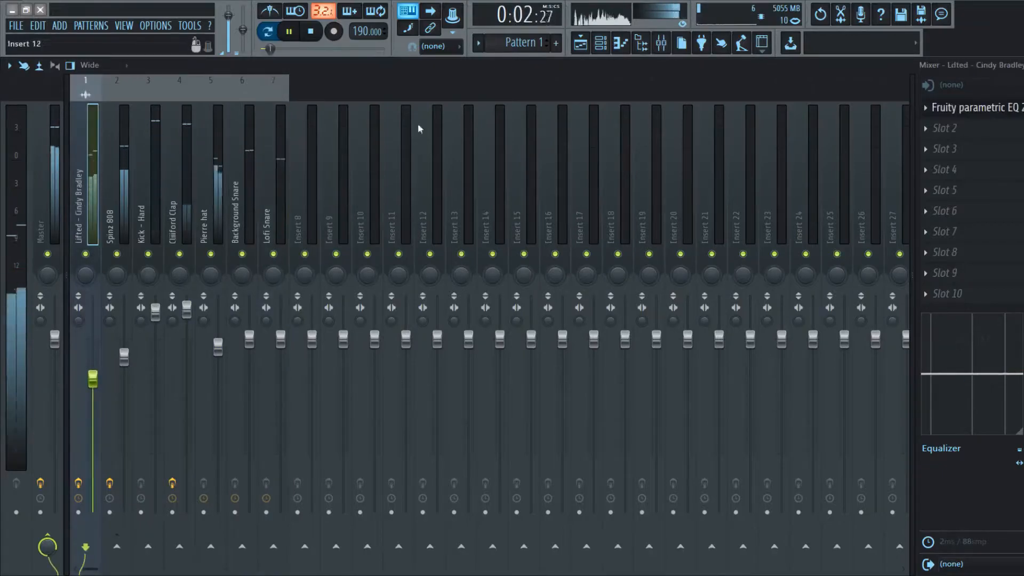
{"action": "key", "text": "F5"}
{"action": "key", "text": "space"}
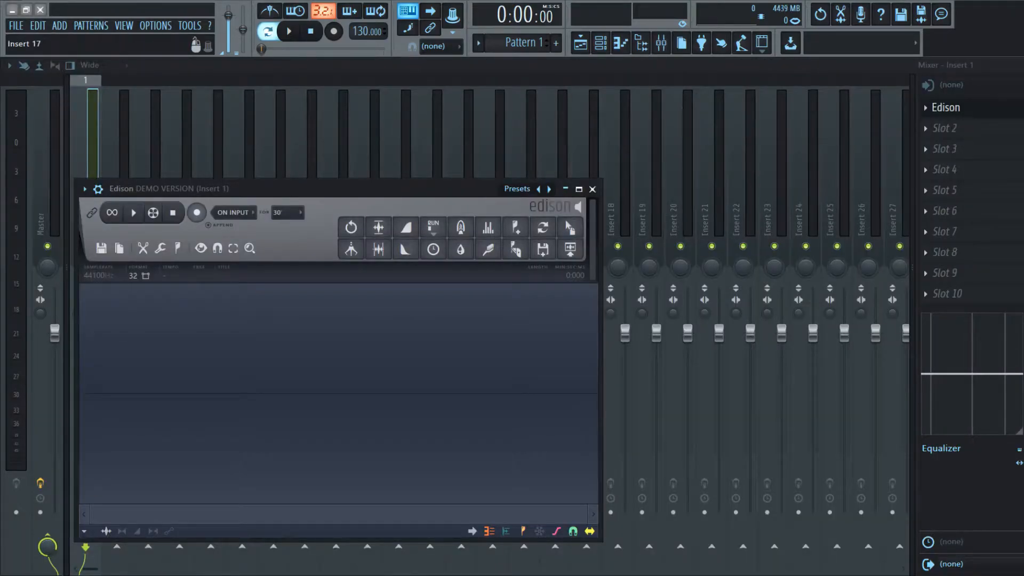
Step: Load the Lifted track into Edison and start the audio selection on the beat at 2.577 s
{"action": "left_click_drag", "start_coordinate": [358, 347], "coordinate": [354, 343]}
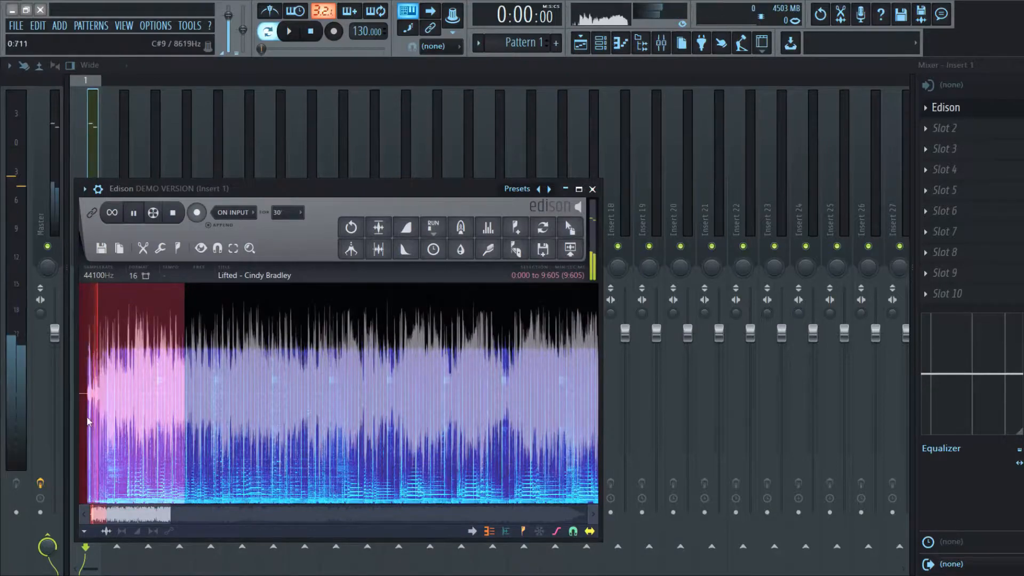
{"action": "scroll", "coordinate": [87, 418], "scroll_direction": "up", "scroll_amount": 5}
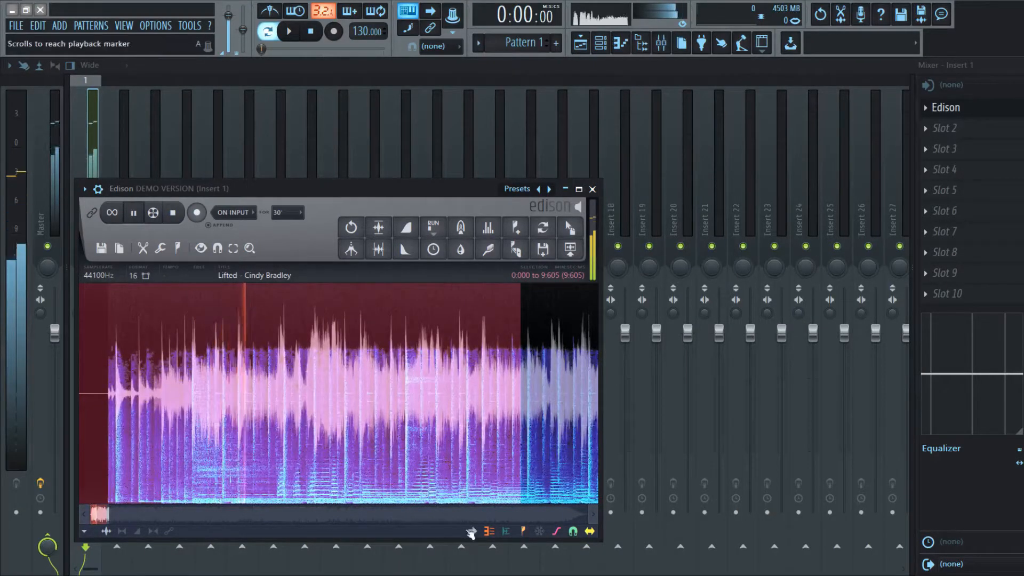
{"action": "left_click_drag", "start_coordinate": [80, 379], "coordinate": [191, 379]}
{"action": "key", "text": "space"}
{"action": "scroll", "coordinate": [187, 378], "scroll_direction": "up", "scroll_amount": 3}
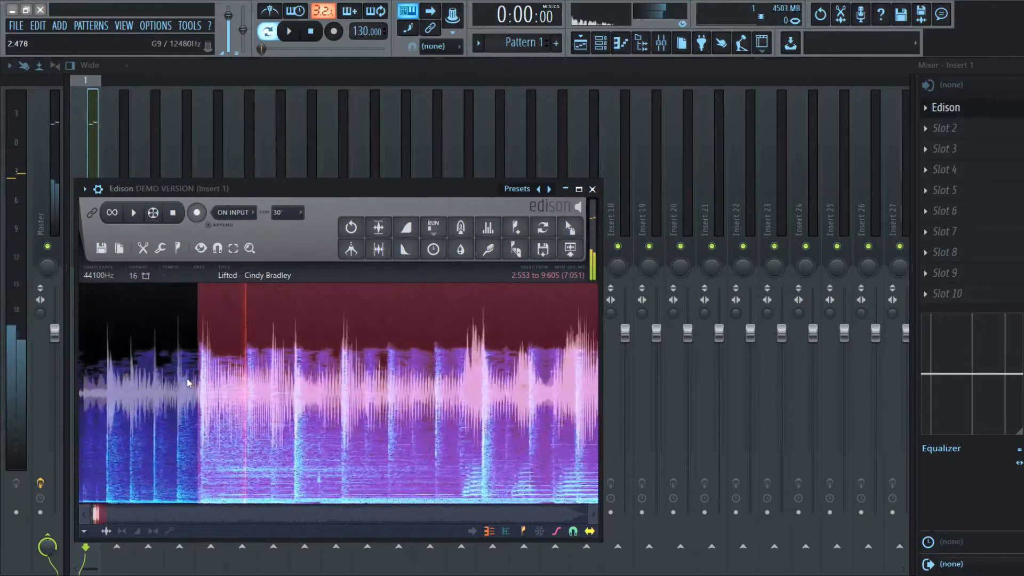
{"action": "scroll", "coordinate": [188, 380], "scroll_direction": "up", "scroll_amount": 6}
{"action": "left_click_drag", "start_coordinate": [204, 392], "coordinate": [224, 394]}
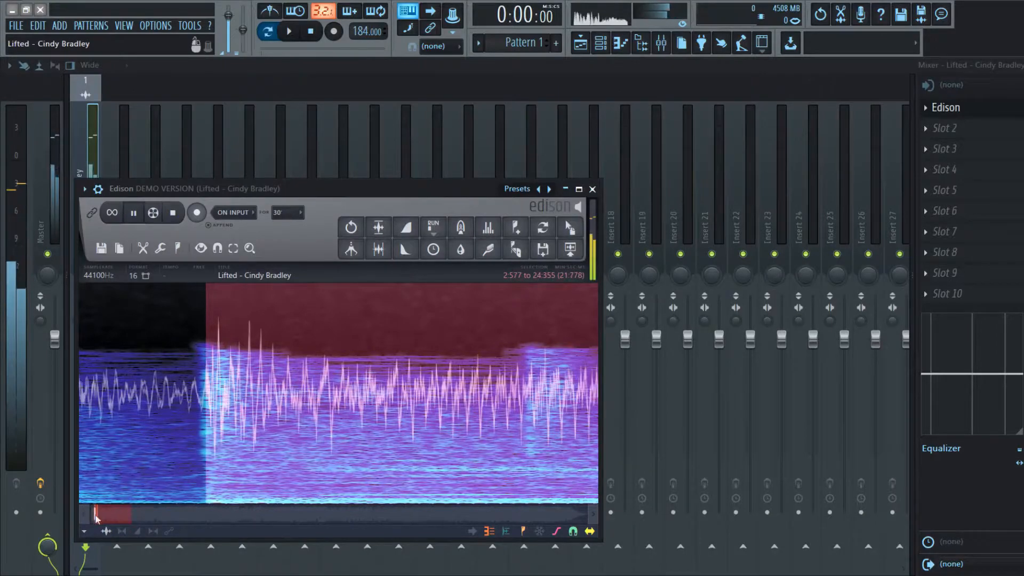
Step: Set the end of the Edison selection to about 13.225 s
{"action": "left_click_drag", "start_coordinate": [96, 517], "coordinate": [120, 523]}
{"action": "scroll", "coordinate": [274, 426], "scroll_direction": "down", "scroll_amount": 2}
{"action": "left_click_drag", "start_coordinate": [285, 447], "coordinate": [213, 416]}
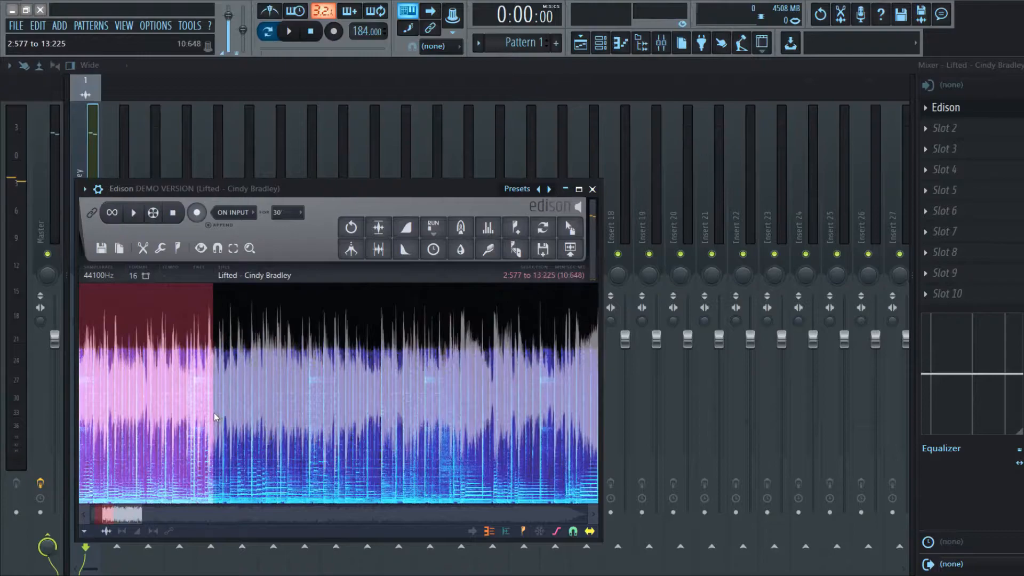
Step: Refine the selection's end to the beat at 13.014 s and play the loop back
{"action": "scroll", "coordinate": [180, 381], "scroll_direction": "up", "scroll_amount": 3}
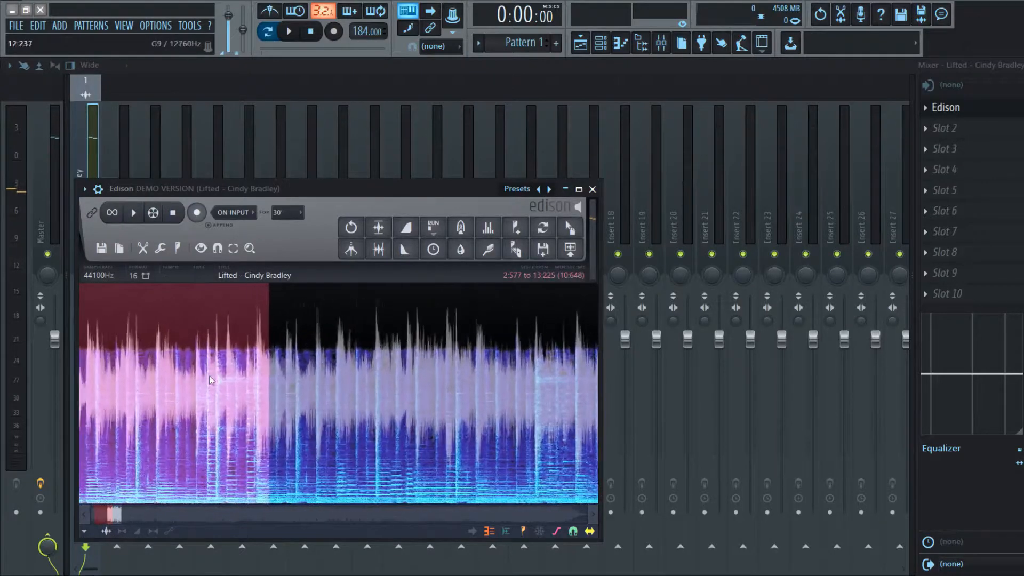
{"action": "scroll", "coordinate": [260, 379], "scroll_direction": "up", "scroll_amount": 4}
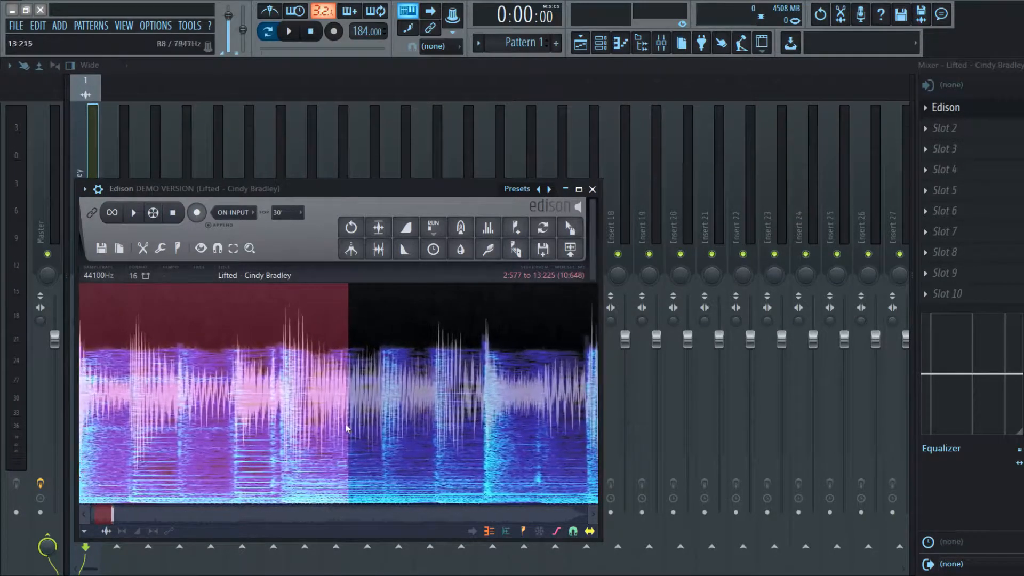
{"action": "scroll", "coordinate": [345, 428], "scroll_direction": "up", "scroll_amount": 3}
{"action": "left_click_drag", "start_coordinate": [372, 426], "coordinate": [255, 427]}
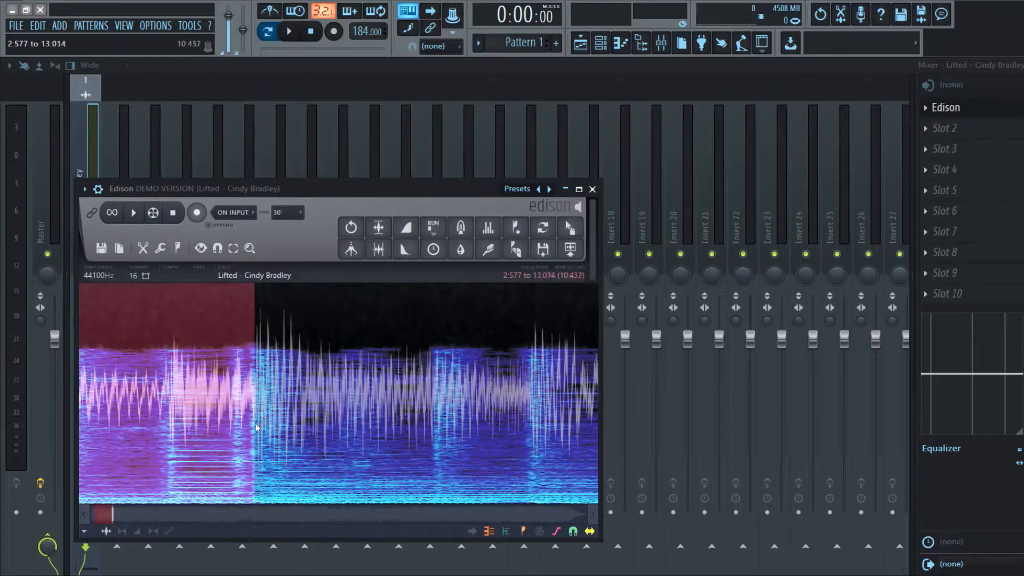
{"action": "key", "text": "space"}
{"action": "left_click_drag", "start_coordinate": [110, 514], "coordinate": [90, 513]}
{"action": "scroll", "coordinate": [234, 444], "scroll_direction": "down", "scroll_amount": 1}
{"action": "scroll", "coordinate": [240, 438], "scroll_direction": "up", "scroll_amount": 1}
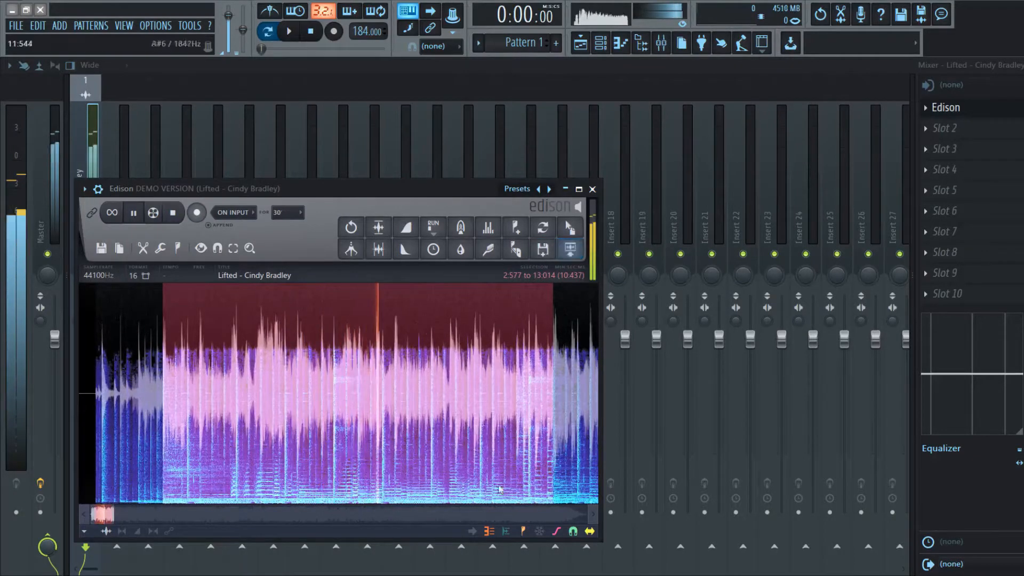
{"action": "scroll", "coordinate": [180, 442], "scroll_direction": "down", "scroll_amount": 2}
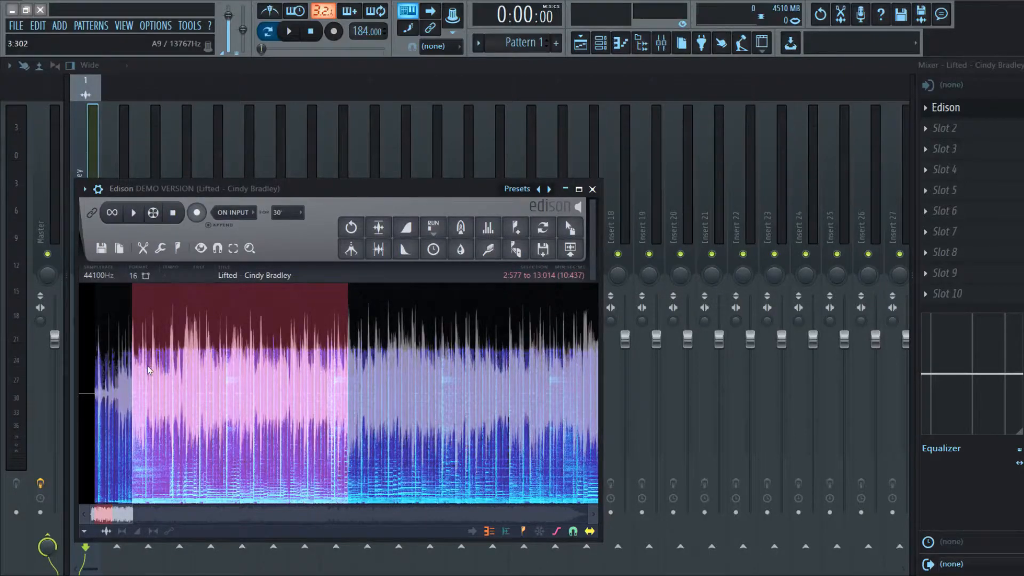
Step: Select the following section of the track from 13.014 s to 27.649 s and play it
{"action": "left_click_drag", "start_coordinate": [132, 368], "coordinate": [364, 393]}
{"action": "key", "text": "space"}
{"action": "scroll", "coordinate": [376, 421], "scroll_direction": "down", "scroll_amount": 2}
{"action": "scroll", "coordinate": [377, 426], "scroll_direction": "down", "scroll_amount": 1}
{"action": "scroll", "coordinate": [224, 469], "scroll_direction": "up", "scroll_amount": 4}
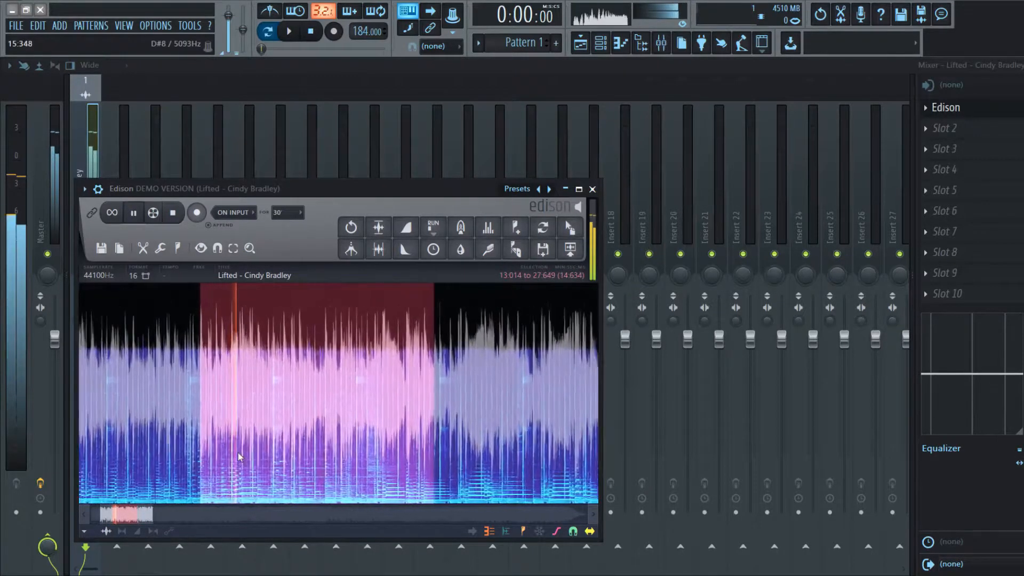
{"action": "scroll", "coordinate": [588, 422], "scroll_direction": "up", "scroll_amount": 1}
{"action": "scroll", "coordinate": [588, 422], "scroll_direction": "up", "scroll_amount": 1}
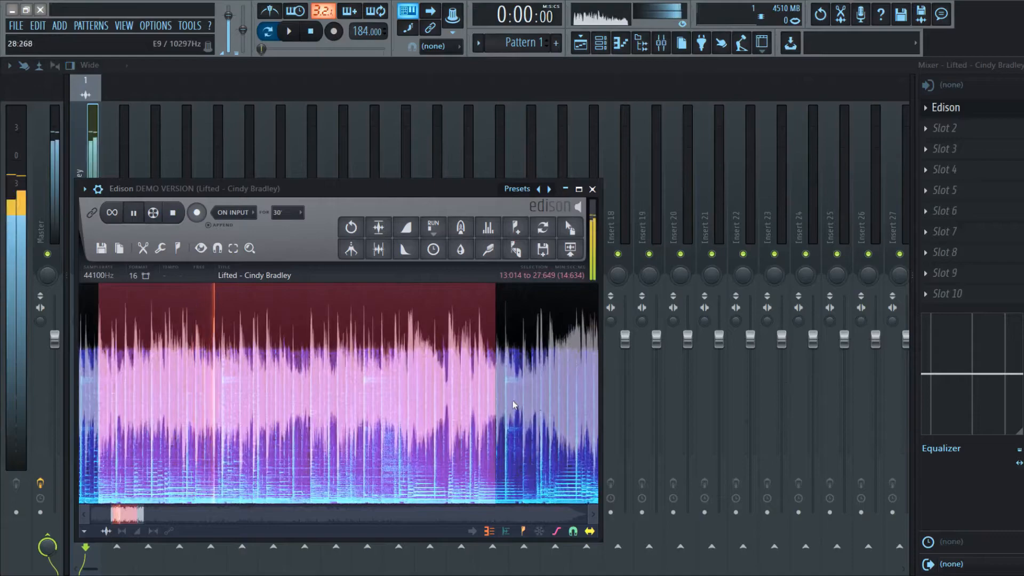
{"action": "scroll", "coordinate": [262, 369], "scroll_direction": "up", "scroll_amount": 1}
{"action": "scroll", "coordinate": [370, 389], "scroll_direction": "down", "scroll_amount": 3}
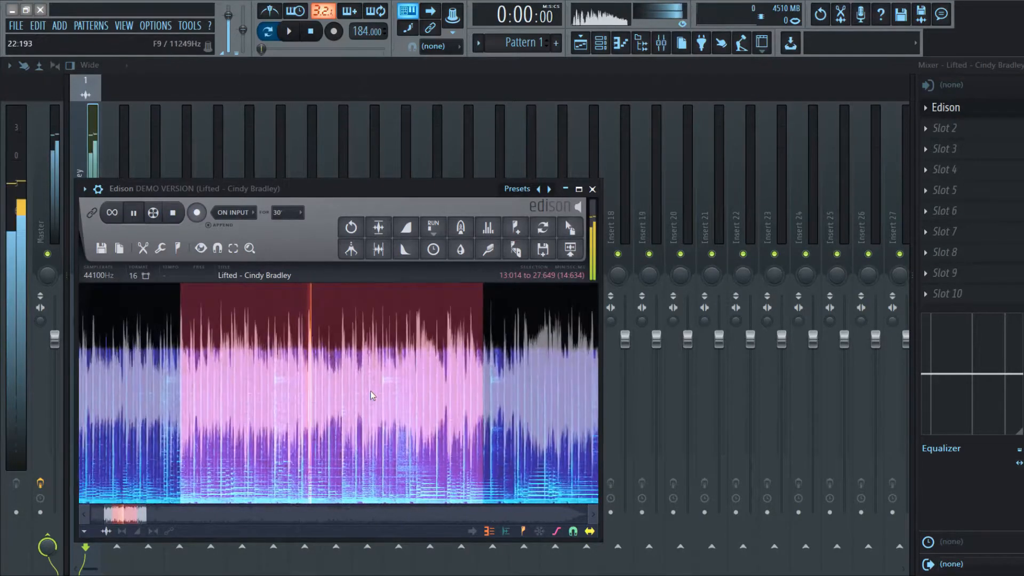
Step: Try the second section's end at about 38.191 s and at 27.359 s
{"action": "left_click_drag", "start_coordinate": [446, 409], "coordinate": [588, 407]}
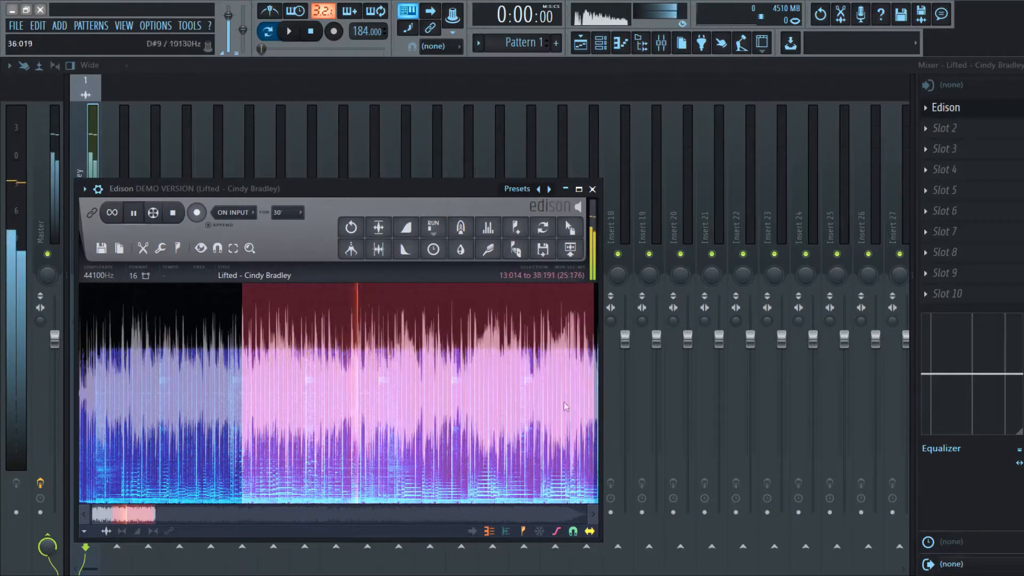
{"action": "scroll", "coordinate": [423, 388], "scroll_direction": "down", "scroll_amount": 2}
{"action": "left_click_drag", "start_coordinate": [423, 389], "coordinate": [397, 387]}
{"action": "scroll", "coordinate": [308, 363], "scroll_direction": "up", "scroll_amount": 3}
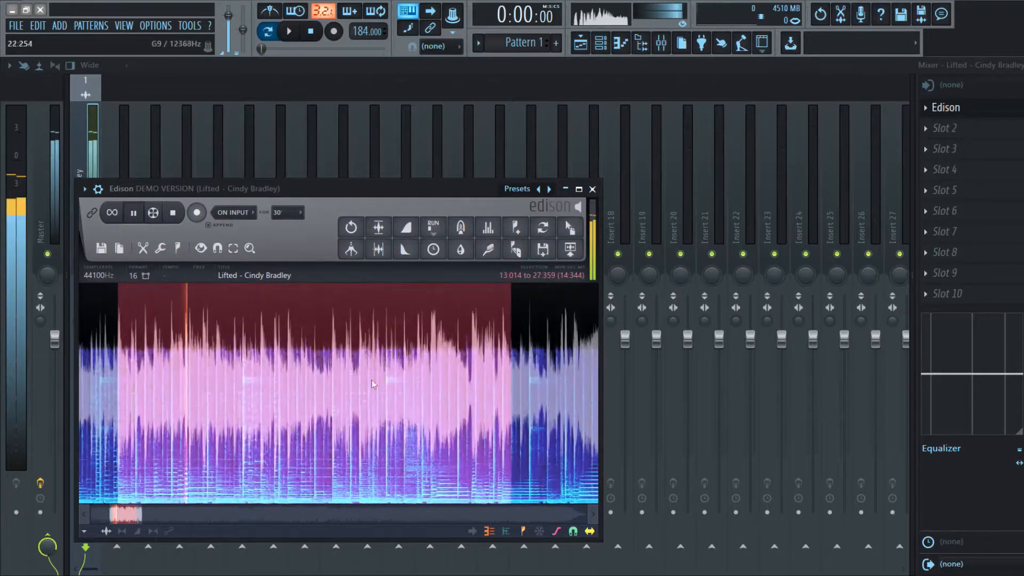
{"action": "scroll", "coordinate": [500, 398], "scroll_direction": "up", "scroll_amount": 2}
{"action": "scroll", "coordinate": [502, 398], "scroll_direction": "down", "scroll_amount": 1}
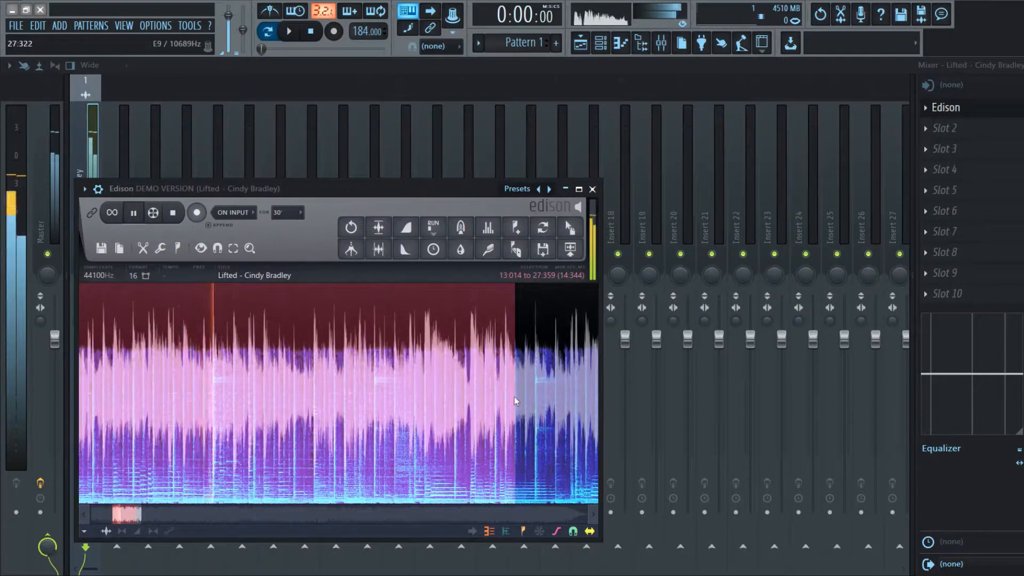
Step: Shorten the second section so it ends on the beat at 23.439 s
{"action": "left_click_drag", "start_coordinate": [514, 397], "coordinate": [405, 400]}
{"action": "scroll", "coordinate": [306, 358], "scroll_direction": "up", "scroll_amount": 2}
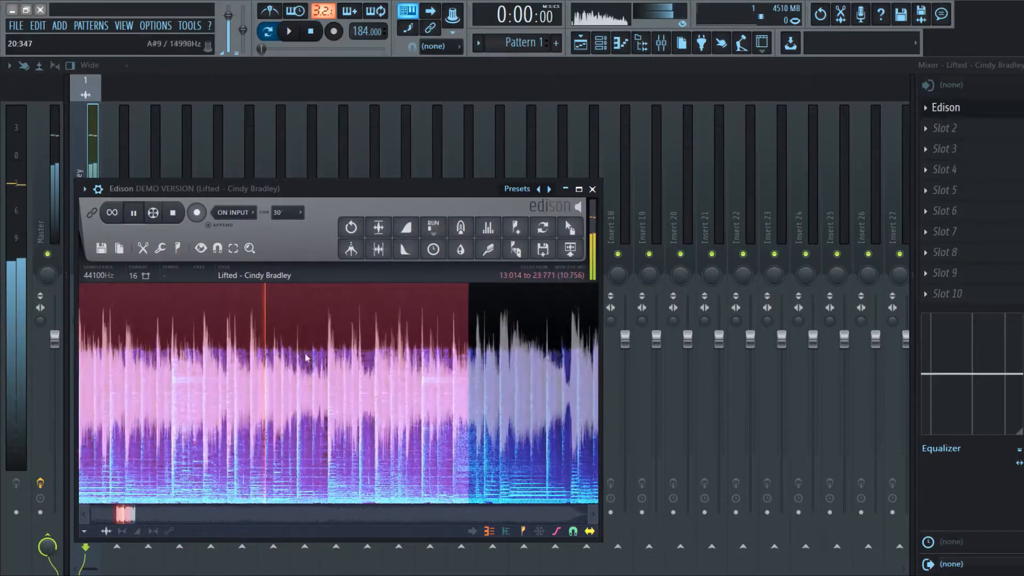
{"action": "scroll", "coordinate": [494, 392], "scroll_direction": "up", "scroll_amount": 2}
{"action": "left_click_drag", "start_coordinate": [539, 390], "coordinate": [334, 418]}
{"action": "scroll", "coordinate": [334, 418], "scroll_direction": "up", "scroll_amount": 1}
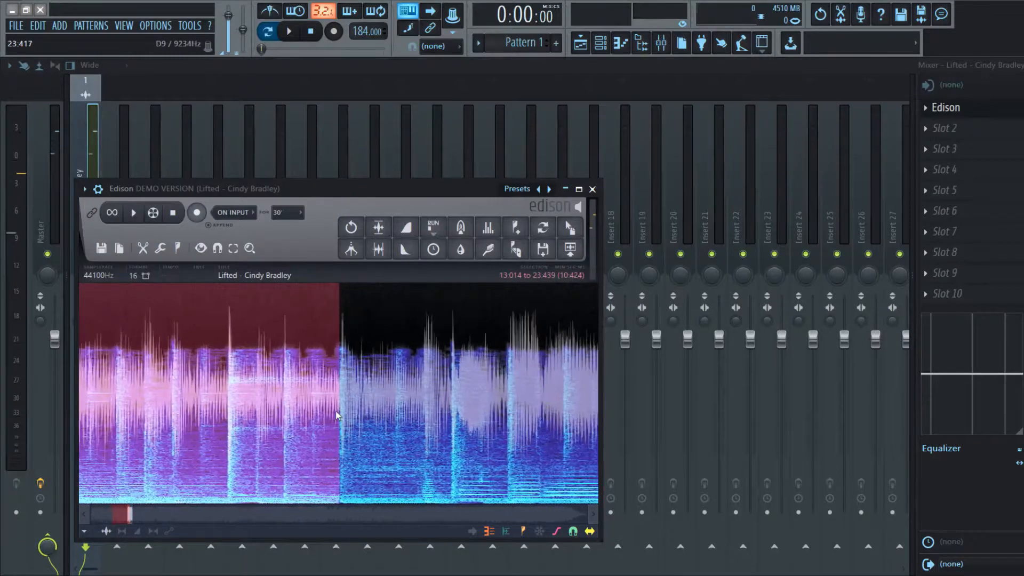
{"action": "scroll", "coordinate": [342, 421], "scroll_direction": "up", "scroll_amount": 2}
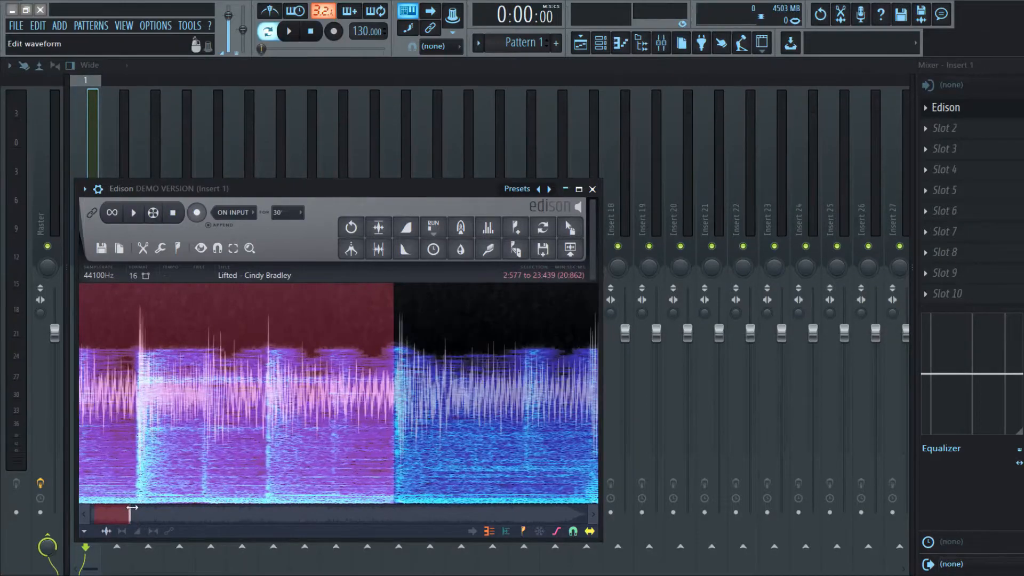
Step: Inspect the start of the combined selection from 2.577 s to 23.439 s and play it back
{"action": "left_click_drag", "start_coordinate": [130, 507], "coordinate": [47, 511]}
{"action": "scroll", "coordinate": [157, 447], "scroll_direction": "up", "scroll_amount": 1}
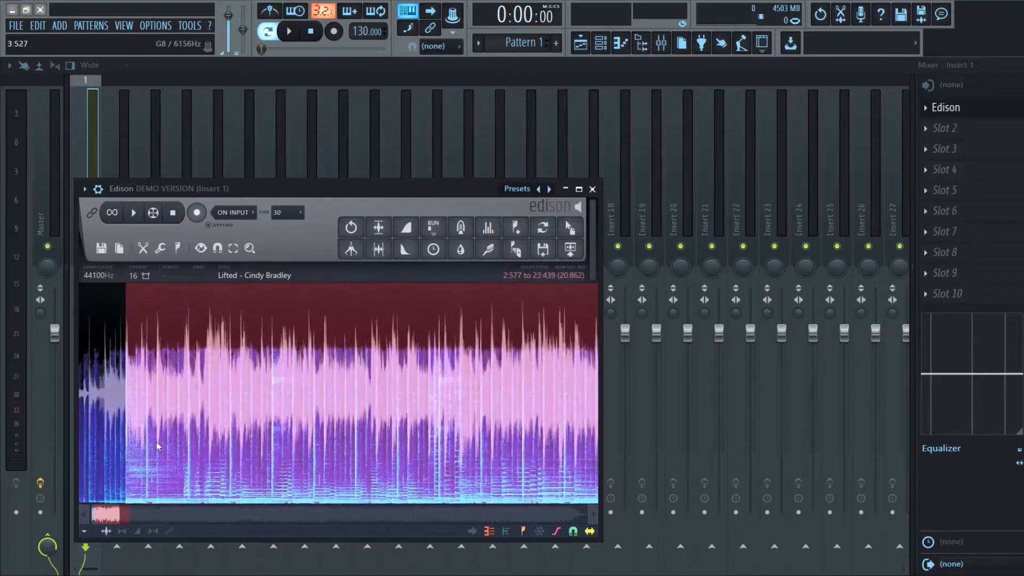
{"action": "scroll", "coordinate": [156, 446], "scroll_direction": "up", "scroll_amount": 1}
{"action": "left_click", "coordinate": [473, 533]}
{"action": "scroll", "coordinate": [260, 409], "scroll_direction": "up", "scroll_amount": 2}
{"action": "scroll", "coordinate": [110, 382], "scroll_direction": "up", "scroll_amount": 5}
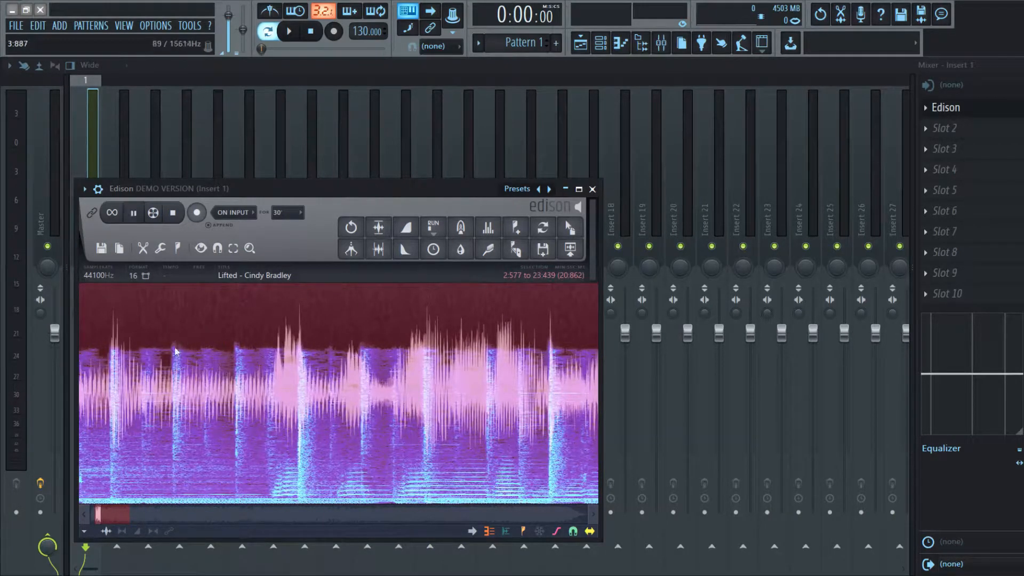
{"action": "key", "text": "space"}
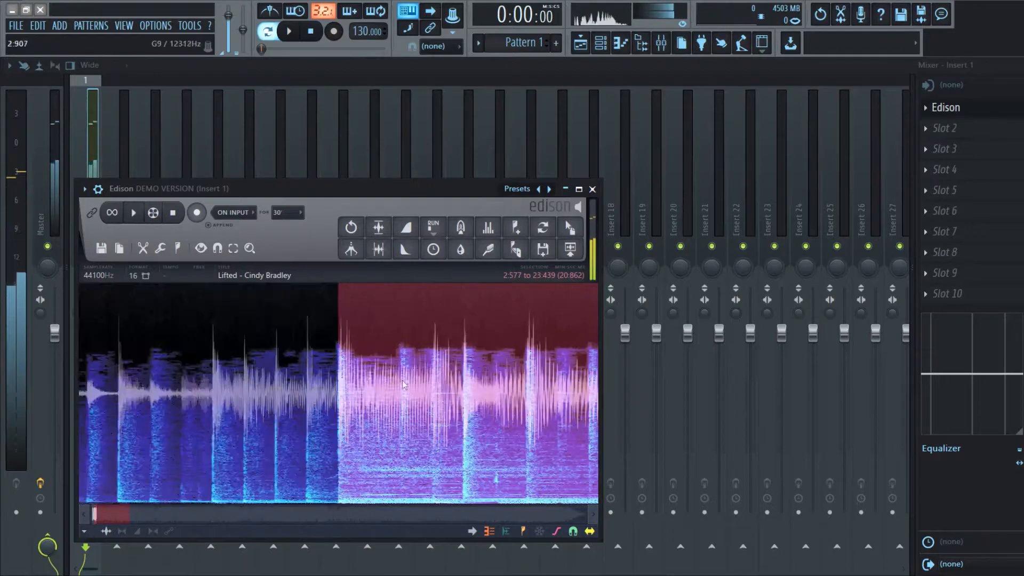
{"action": "key", "text": "space"}
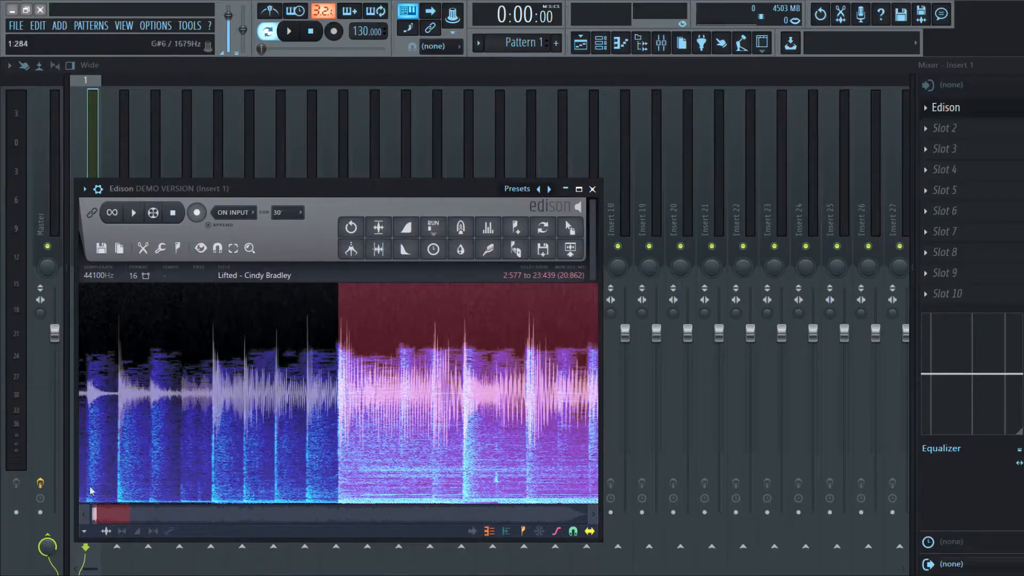
{"action": "key", "text": "space"}
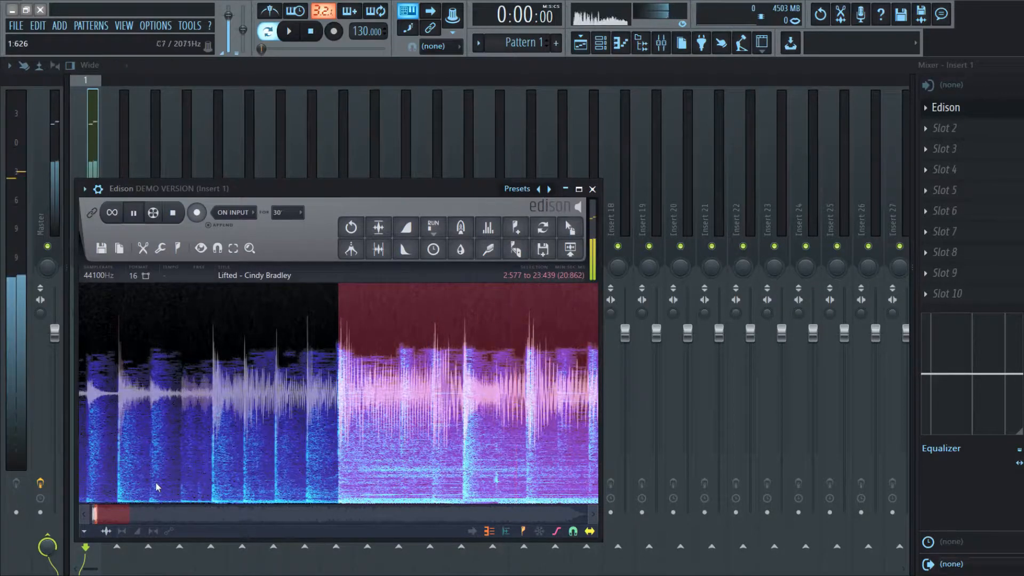
Step: Stop the Edison playback, set the project tempo to 190 BPM and focus the playlist on audio clips
{"action": "key", "text": "space"}
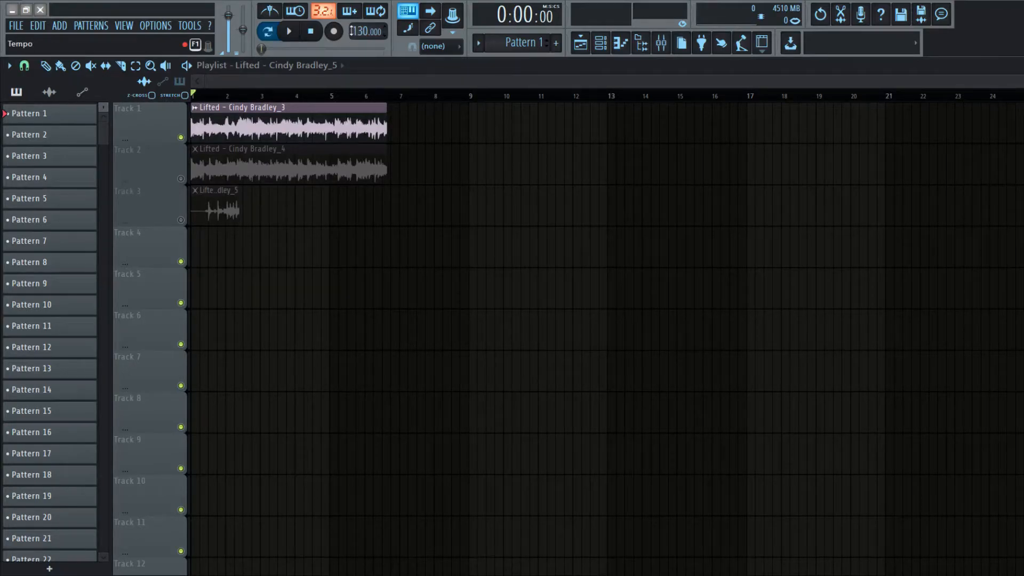
{"action": "left_click_drag", "start_coordinate": [352, 31], "coordinate": [351, 15]}
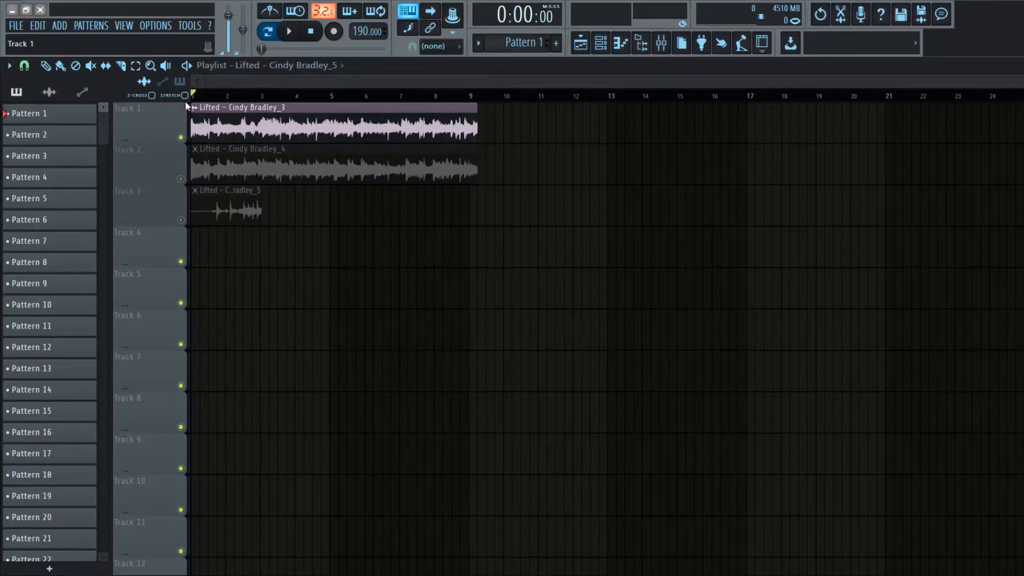
{"action": "left_click", "coordinate": [179, 84]}
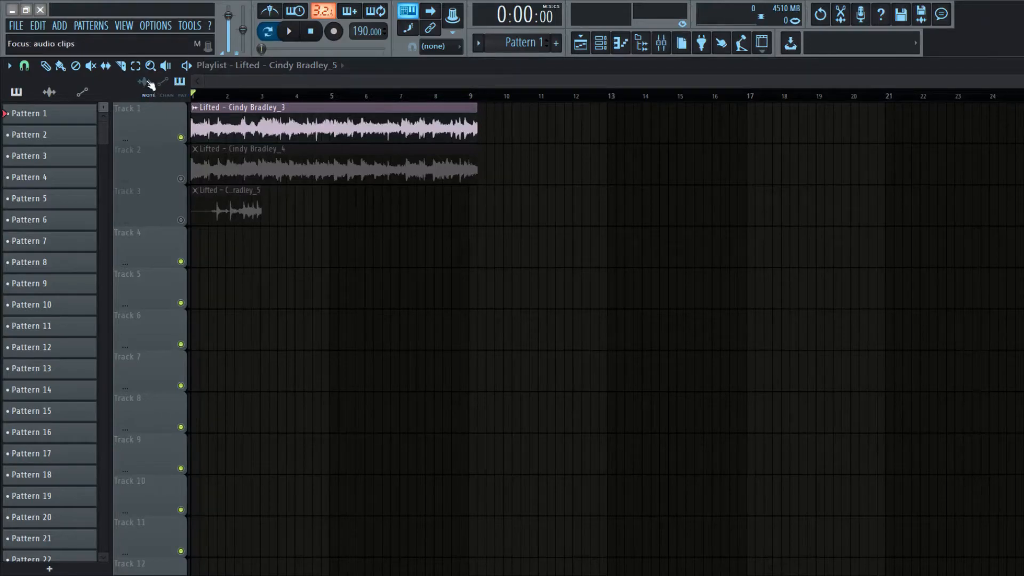
{"action": "left_click", "coordinate": [147, 83]}
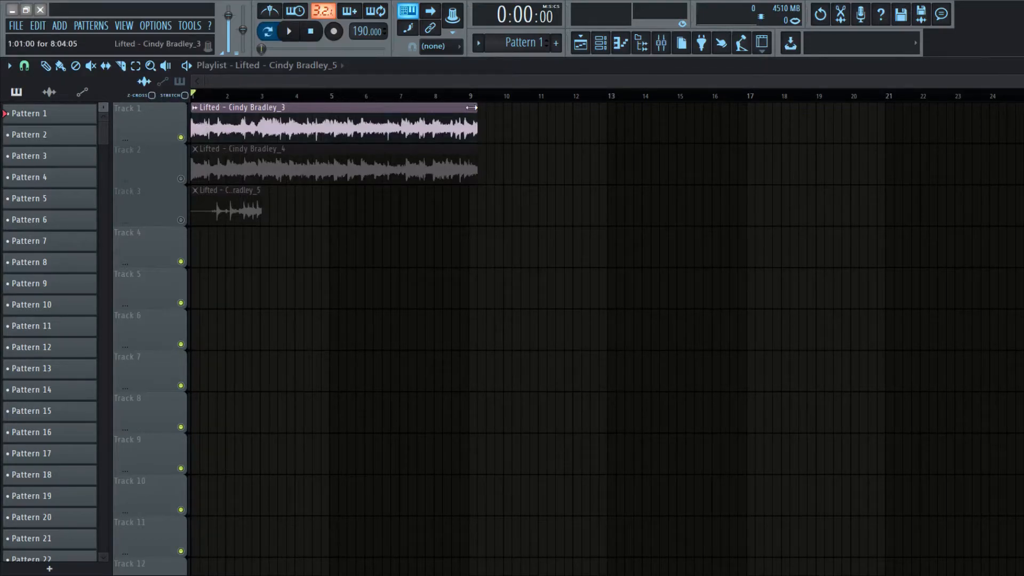
Step: Try shortening the Track 1 Lifted clip from its end, first by trimming and again by stretching, and undo both
{"action": "left_click_drag", "start_coordinate": [476, 107], "coordinate": [202, 110]}
{"action": "key", "text": "ctrl+z"}
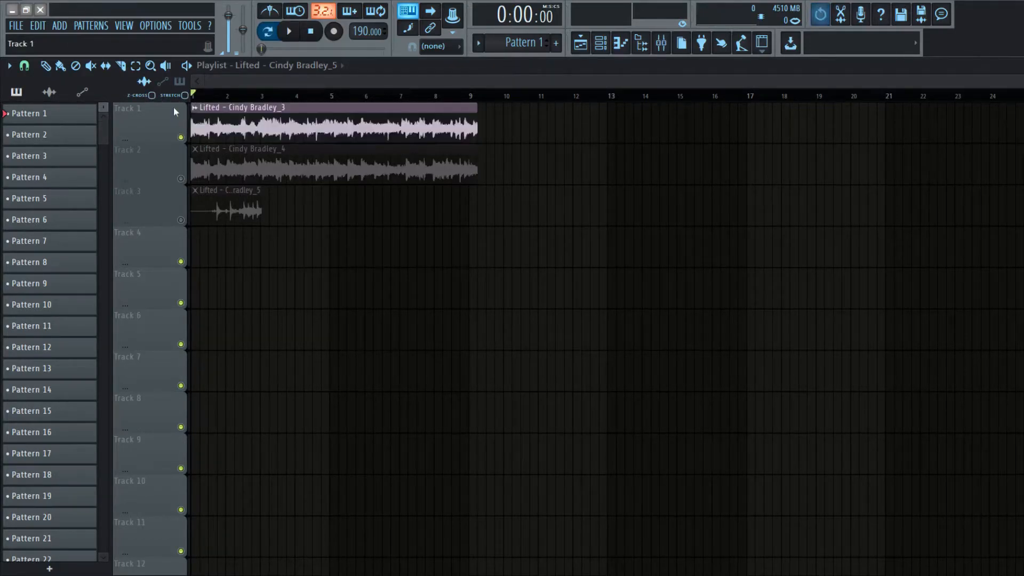
{"action": "left_click_drag", "start_coordinate": [478, 107], "coordinate": [438, 113]}
{"action": "key", "text": "ctrl+z"}
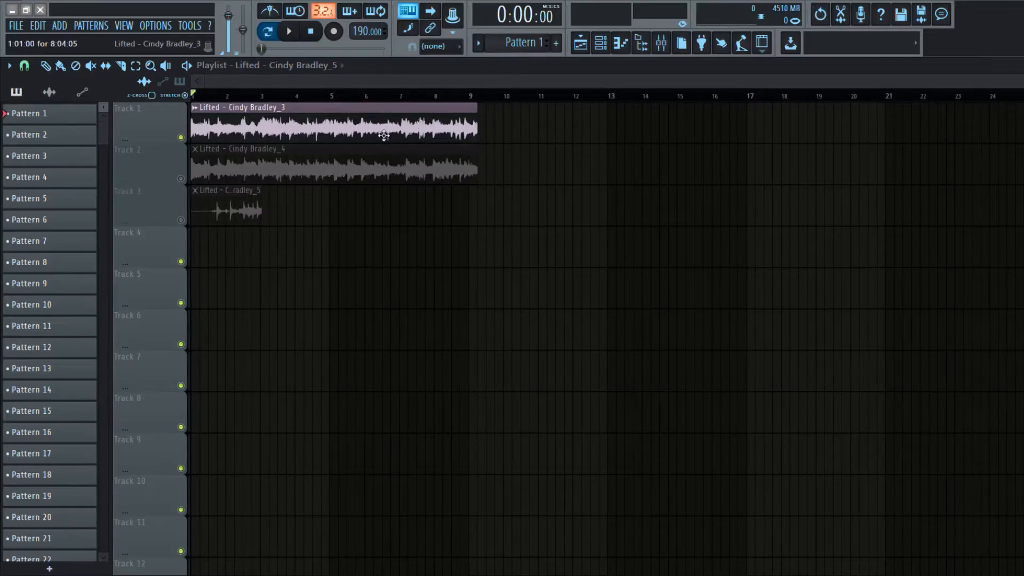
Step: Time-stretch the Lifted clip on Track 1 so it ends exactly at bar 9
{"action": "scroll", "coordinate": [449, 138], "scroll_direction": "up", "scroll_amount": 5}
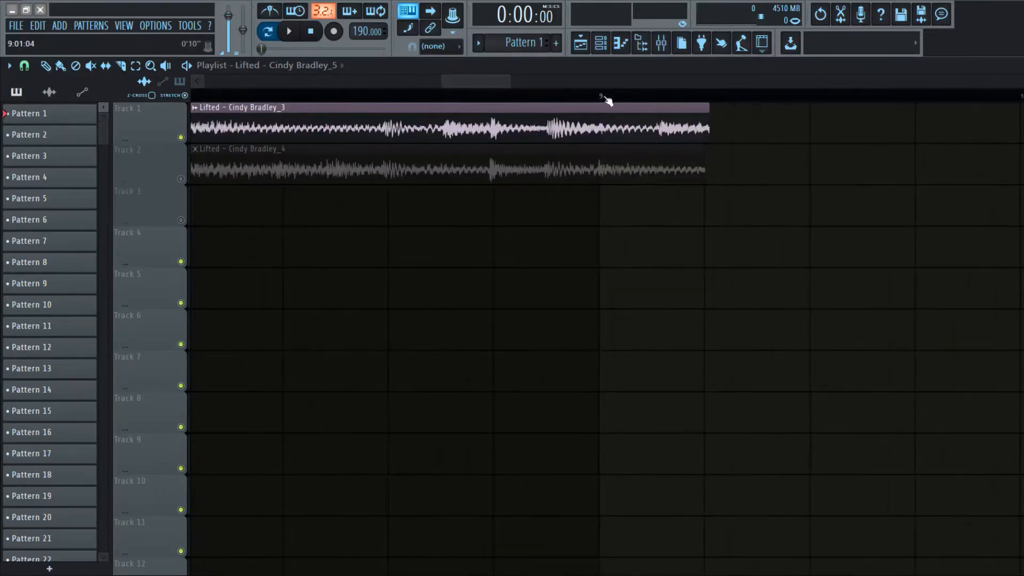
{"action": "scroll", "coordinate": [601, 101], "scroll_direction": "down", "scroll_amount": 3}
{"action": "scroll", "coordinate": [634, 125], "scroll_direction": "up", "scroll_amount": 5}
{"action": "left_click_drag", "start_coordinate": [747, 131], "coordinate": [503, 137]}
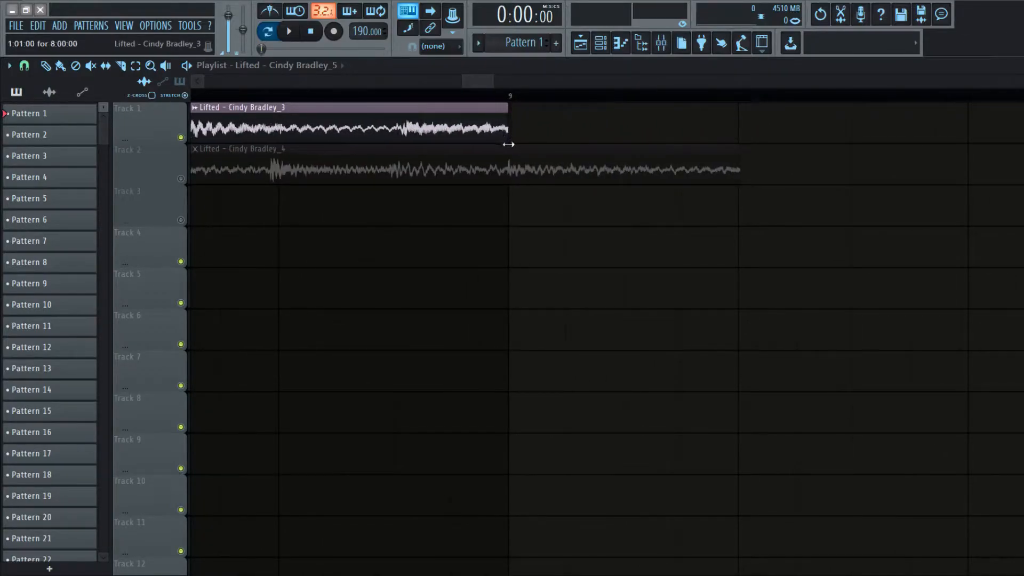
{"action": "scroll", "coordinate": [660, 292], "scroll_direction": "down", "scroll_amount": 5}
{"action": "scroll", "coordinate": [654, 299], "scroll_direction": "down", "scroll_amount": 3}
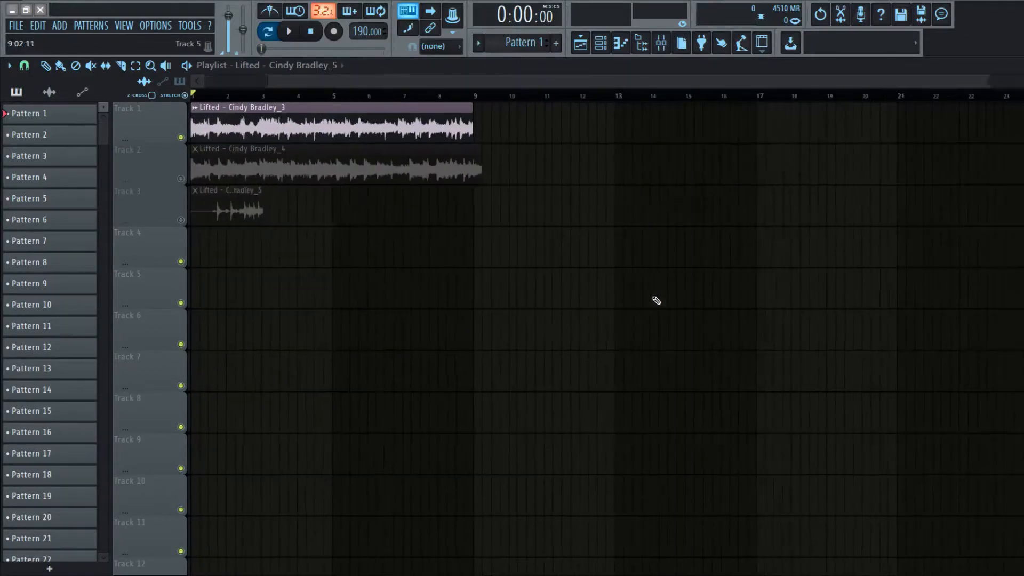
Step: Check the stretched clip's alignment at bar 5 and play it against the metronome
{"action": "scroll", "coordinate": [207, 190], "scroll_direction": "up", "scroll_amount": 6}
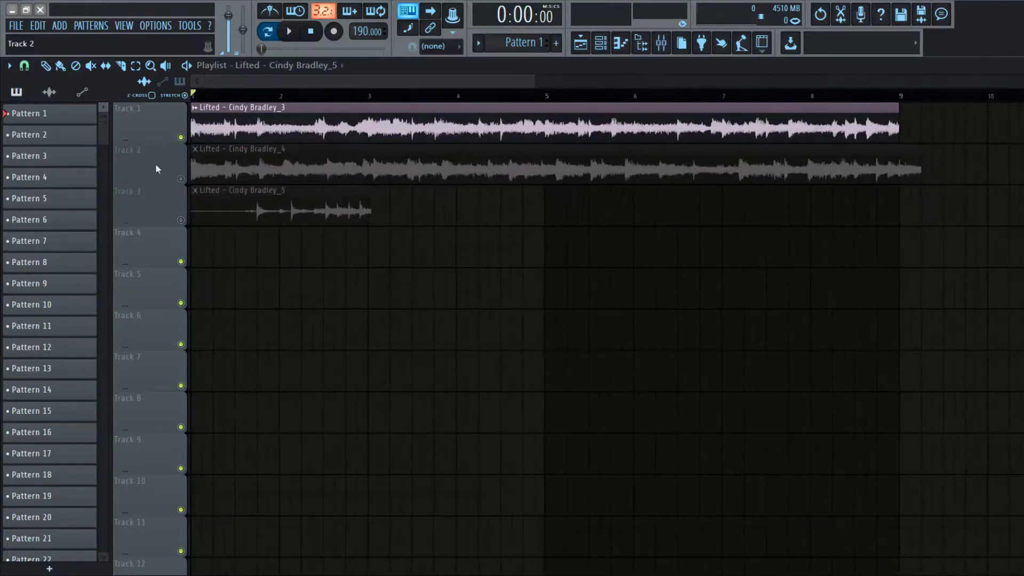
{"action": "left_click", "coordinate": [554, 111]}
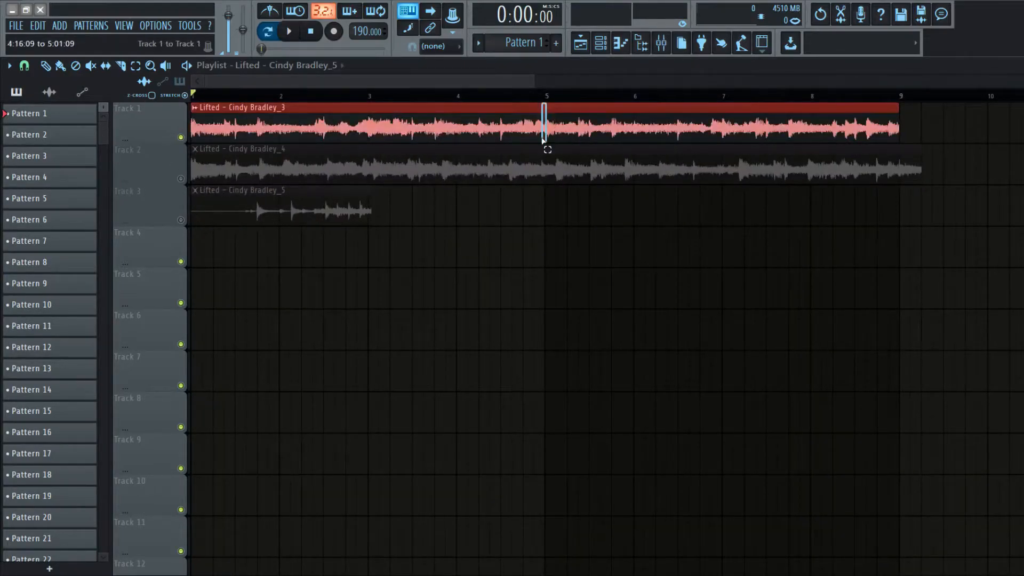
{"action": "left_click", "coordinate": [608, 306]}
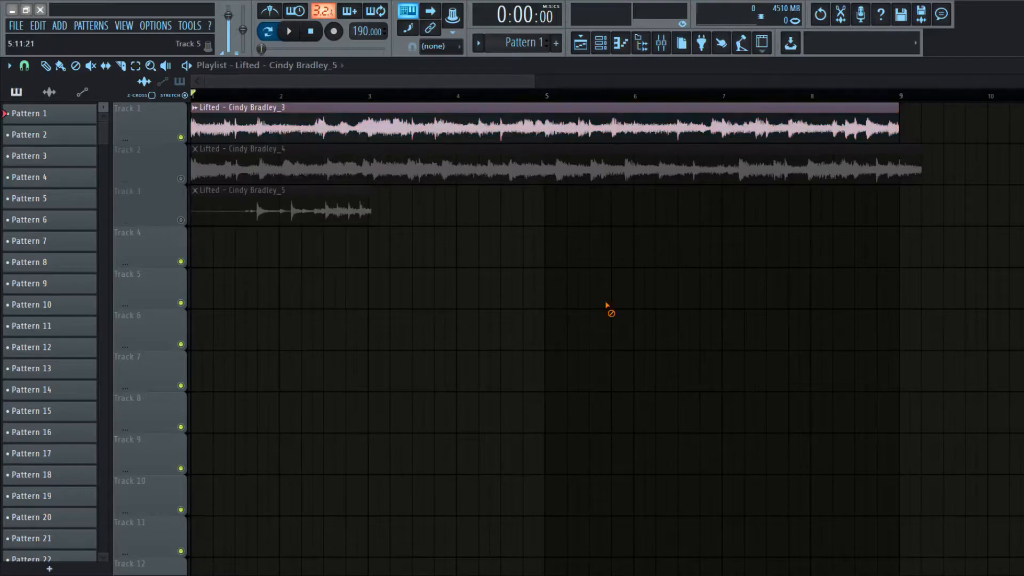
{"action": "scroll", "coordinate": [575, 331], "scroll_direction": "down", "scroll_amount": 5}
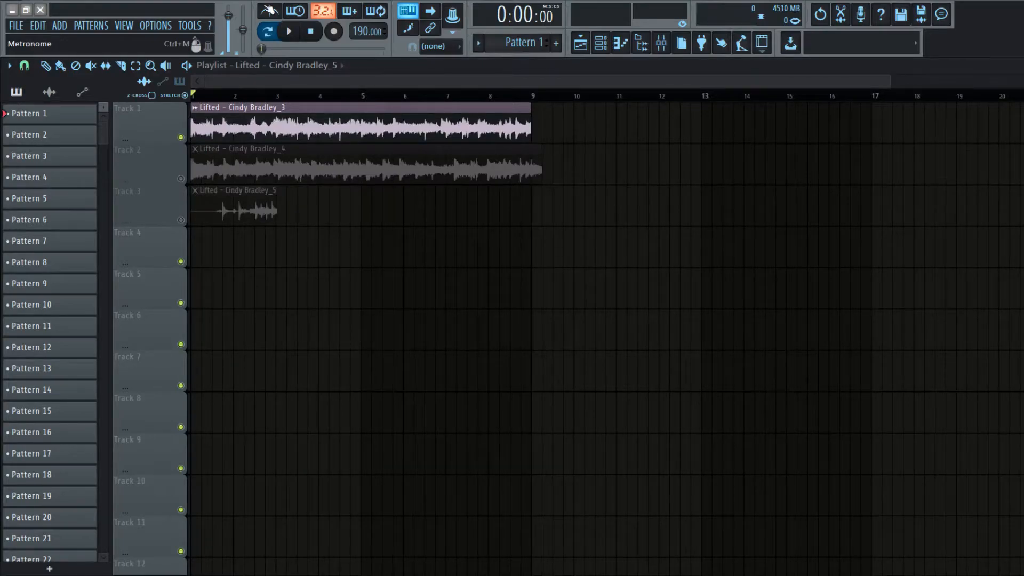
{"action": "left_click", "coordinate": [269, 11]}
{"action": "key", "text": "space"}
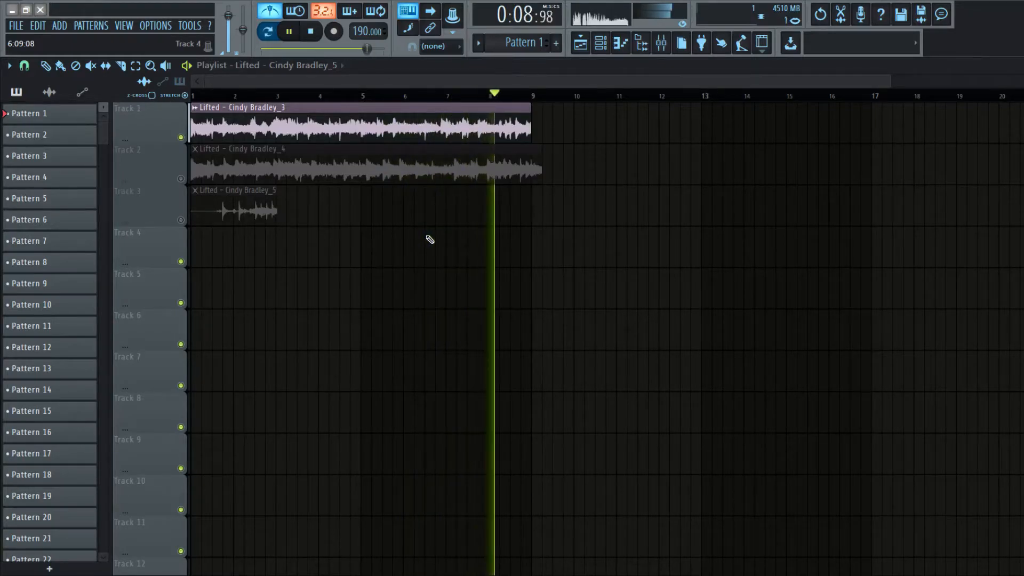
{"action": "key", "text": "space"}
Step: Duplicate the Track 1 clip so the copy runs from bar 9 to bar 17, and listen to the playback
{"action": "key", "text": "space"}
{"action": "left_click", "coordinate": [475, 128], "text": "ctrl"}
{"action": "key", "text": "ctrl+b"}
{"action": "left_click", "coordinate": [653, 283], "text": "ctrl"}
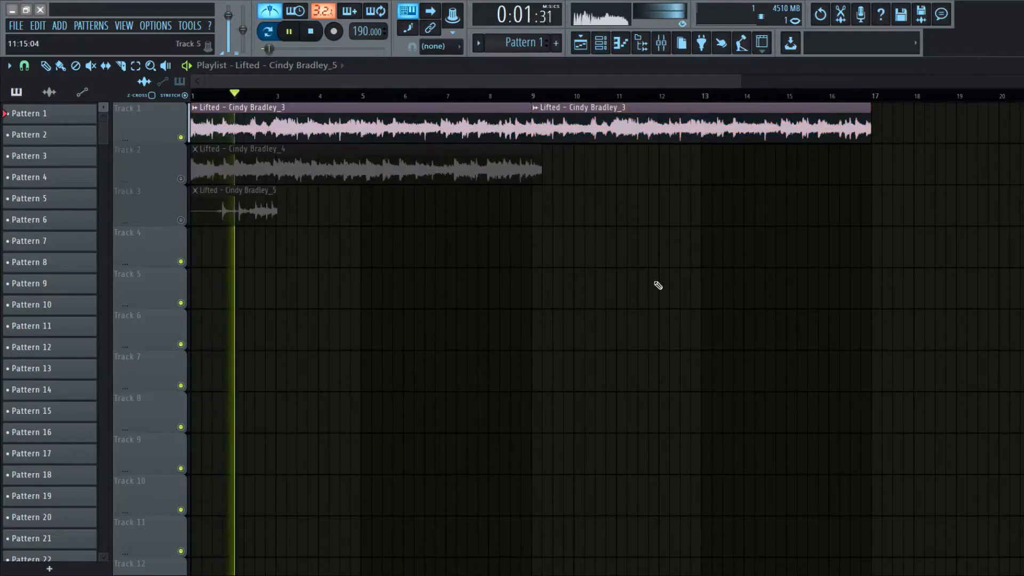
{"action": "scroll", "coordinate": [659, 285], "scroll_direction": "right", "scroll_amount": 3}
{"action": "scroll", "coordinate": [658, 285], "scroll_direction": "down", "scroll_amount": 3}
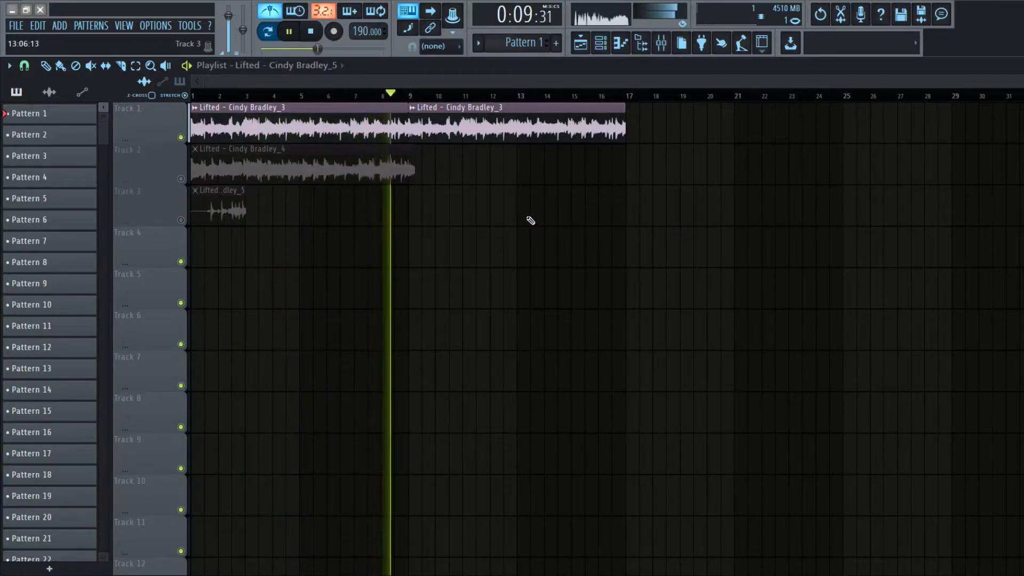
{"action": "key", "text": "space"}
Step: Solo Track 2 and briefly play its Lifted clip
{"action": "right_click", "coordinate": [181, 179]}
{"action": "key", "text": "space"}
{"action": "scroll", "coordinate": [166, 175], "scroll_direction": "up", "scroll_amount": 1}
{"action": "key", "text": "space"}
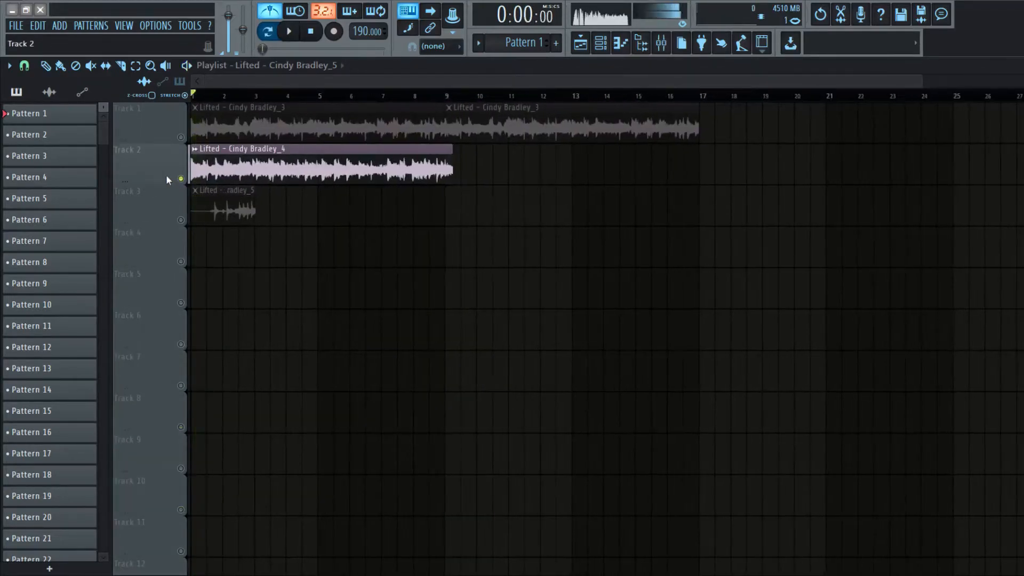
{"action": "scroll", "coordinate": [160, 175], "scroll_direction": "up", "scroll_amount": 5}
{"action": "key", "text": "space"}
{"action": "scroll", "coordinate": [149, 182], "scroll_direction": "down", "scroll_amount": 3}
{"action": "key", "text": "space"}
Step: Fit the Track 2 clip to end at bar 9 and repeat it up to bar 17
{"action": "scroll", "coordinate": [877, 187], "scroll_direction": "up", "scroll_amount": 5}
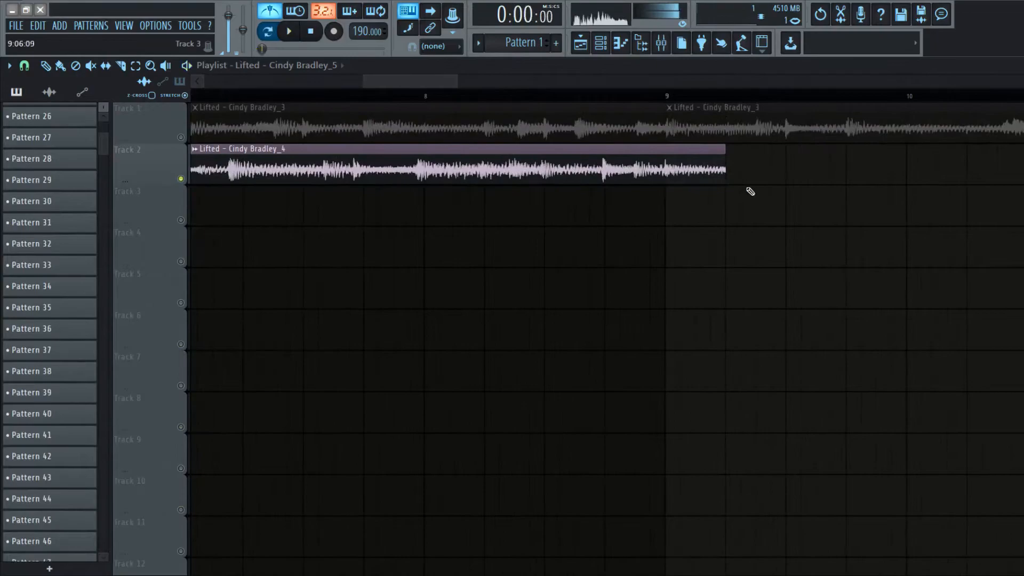
{"action": "left_click_drag", "start_coordinate": [718, 167], "coordinate": [749, 161]}
{"action": "scroll", "coordinate": [640, 162], "scroll_direction": "up", "scroll_amount": 2}
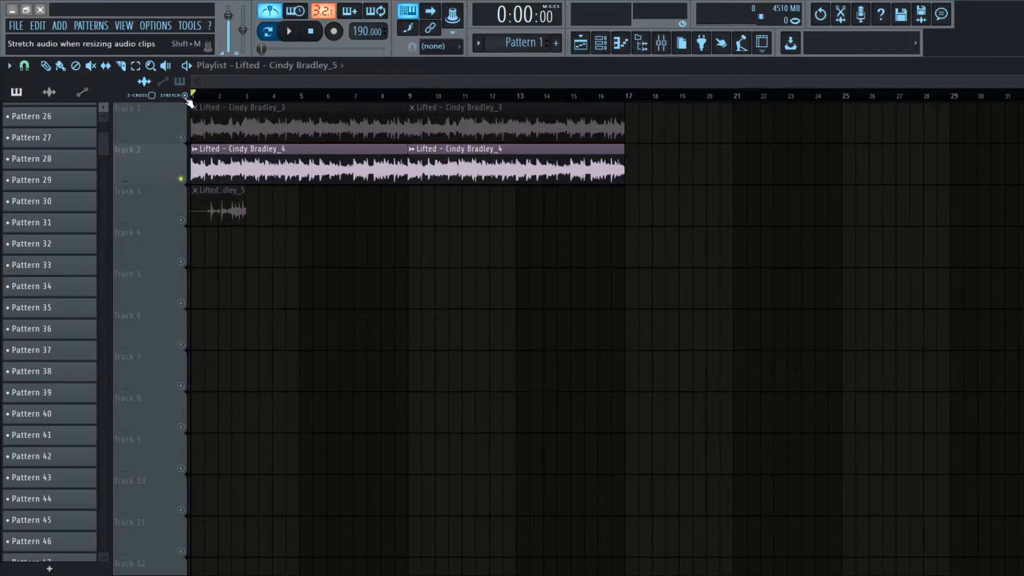
Step: Solo Track 1 and set its clip's time stretching to Stretch and its declicking to Generic (bleeding)
{"action": "right_click", "coordinate": [181, 137]}
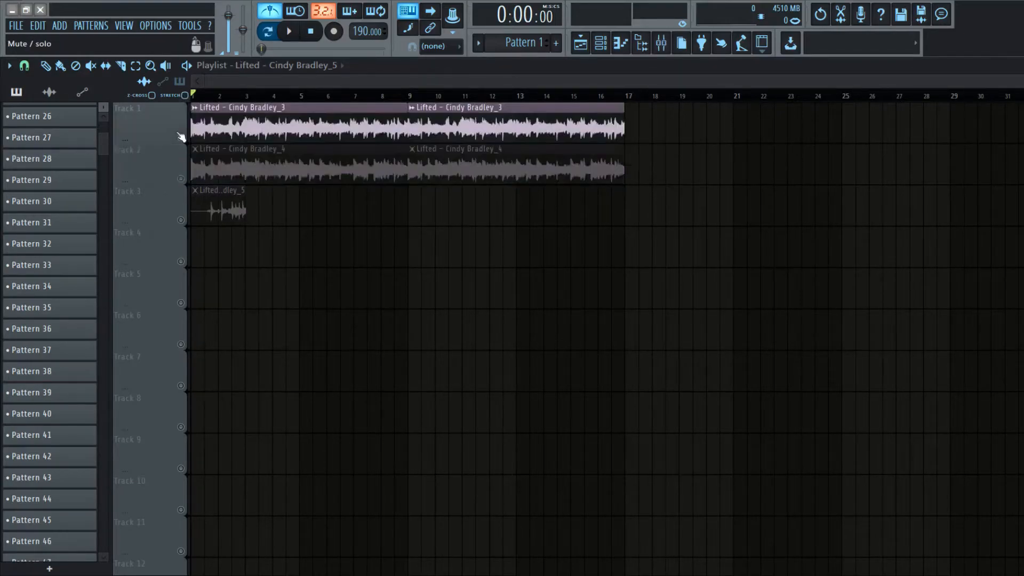
{"action": "double_click", "coordinate": [226, 128]}
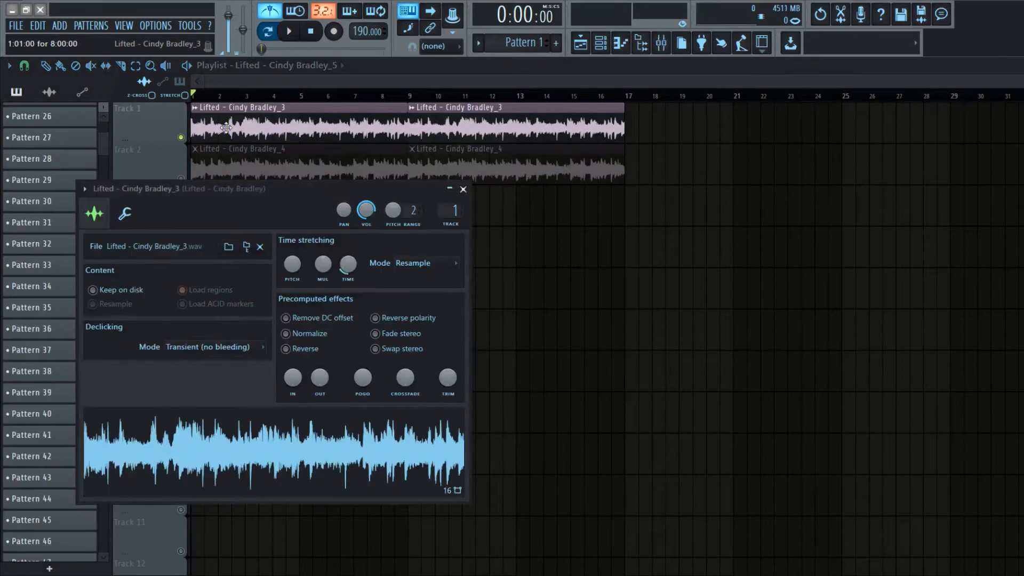
{"action": "left_click", "coordinate": [418, 266]}
{"action": "left_click", "coordinate": [412, 297]}
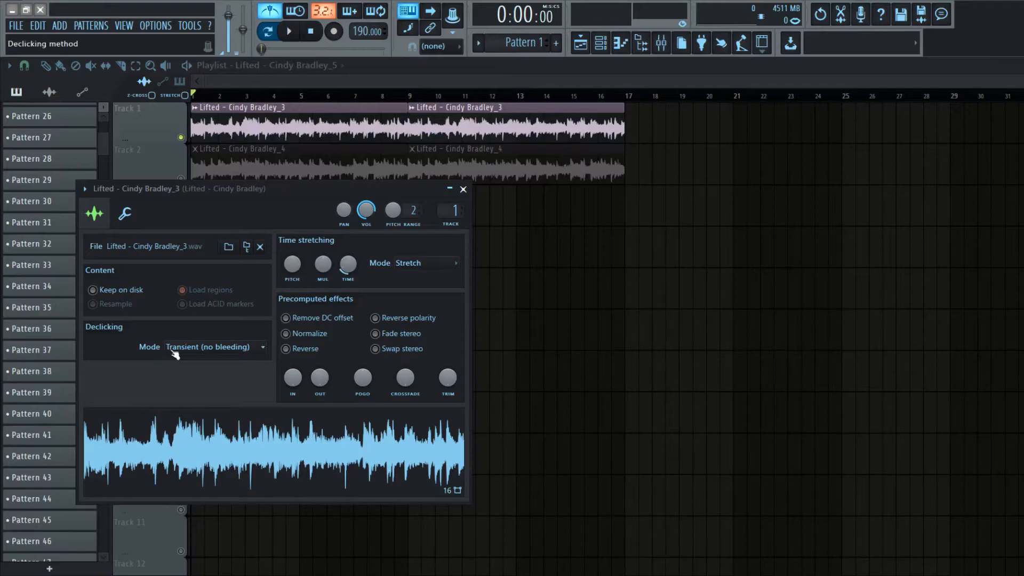
{"action": "left_click", "coordinate": [178, 397]}
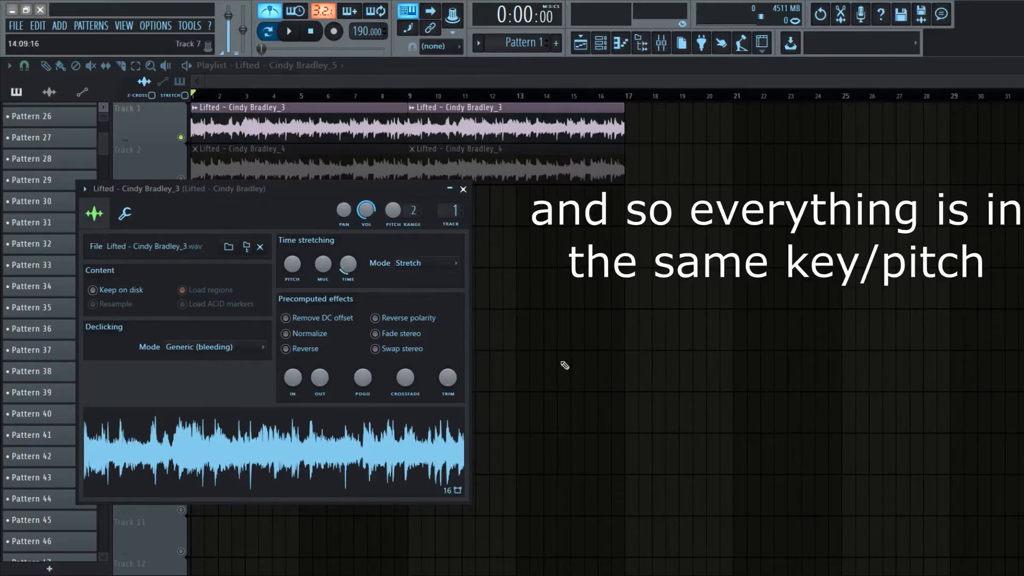
{"action": "key", "text": "Escape"}
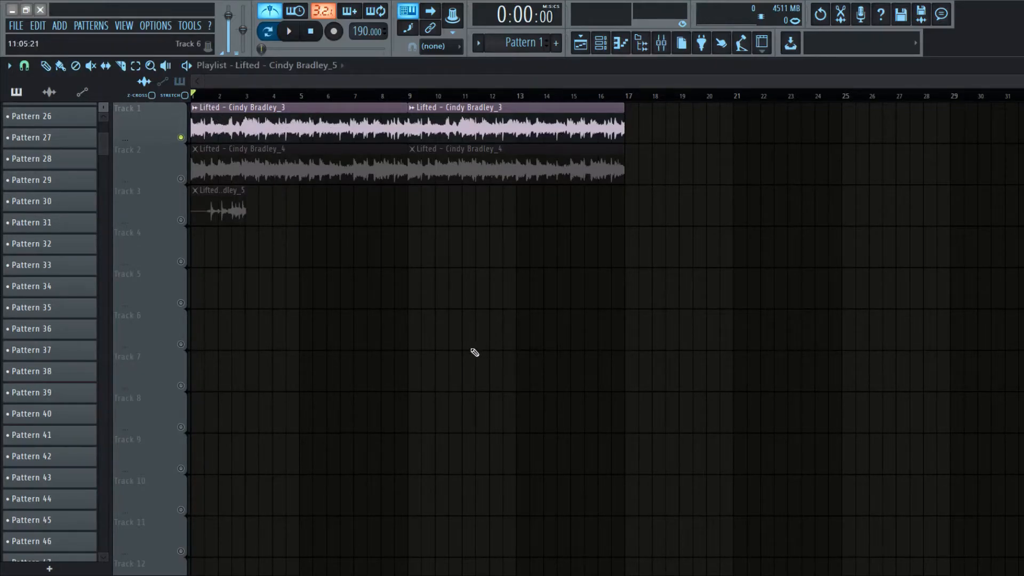
Step: Select the first clip on Track 1, turn off the metronome and start playback
{"action": "scroll", "coordinate": [154, 213], "scroll_direction": "up", "scroll_amount": 1}
{"action": "left_click_drag", "start_coordinate": [249, 113], "coordinate": [430, 140]}
{"action": "scroll", "coordinate": [128, 129], "scroll_direction": "up", "scroll_amount": 2}
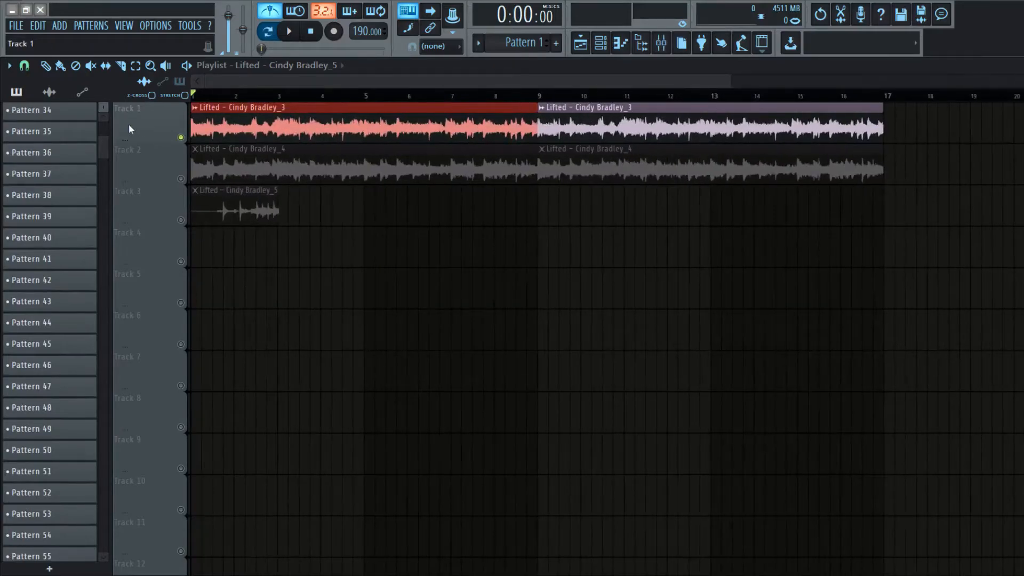
{"action": "left_click", "coordinate": [271, 11]}
{"action": "key", "text": "space"}
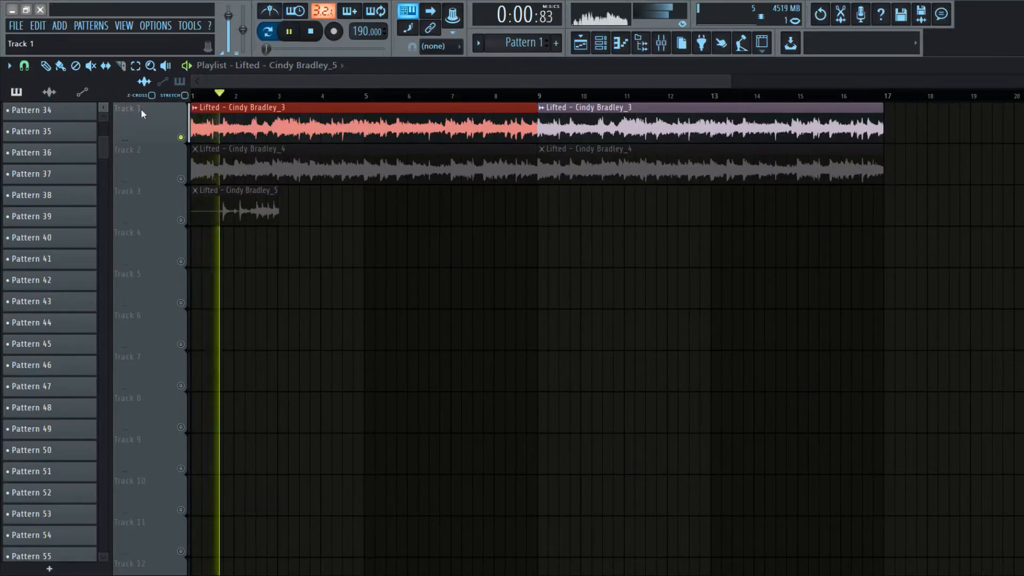
Step: Stop playback and slice the first Track 1 clip at the beat just before bar 5
{"action": "scroll", "coordinate": [141, 110], "scroll_direction": "up", "scroll_amount": 2}
{"action": "scroll", "coordinate": [444, 139], "scroll_direction": "up", "scroll_amount": 10}
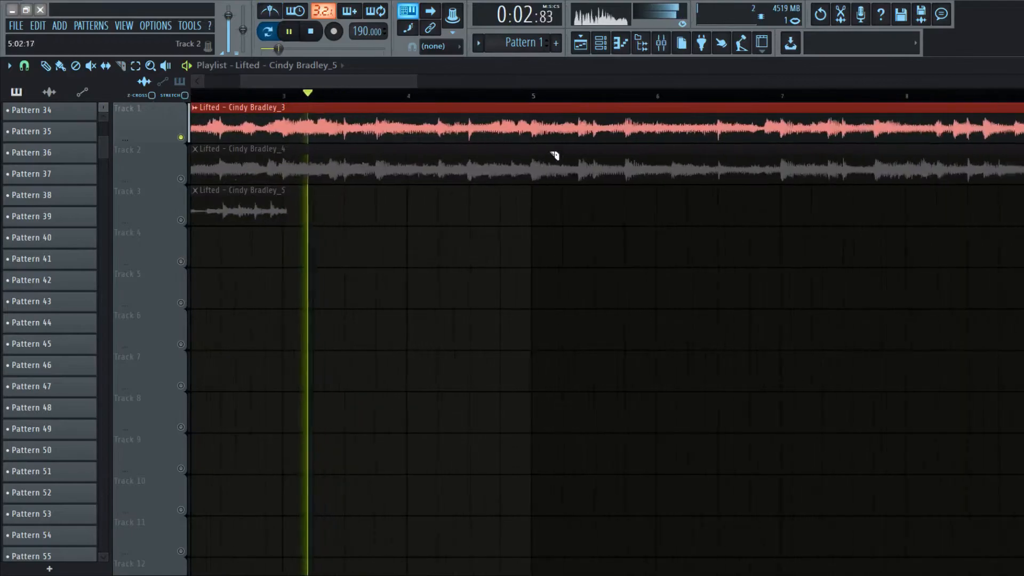
{"action": "key", "text": "space"}
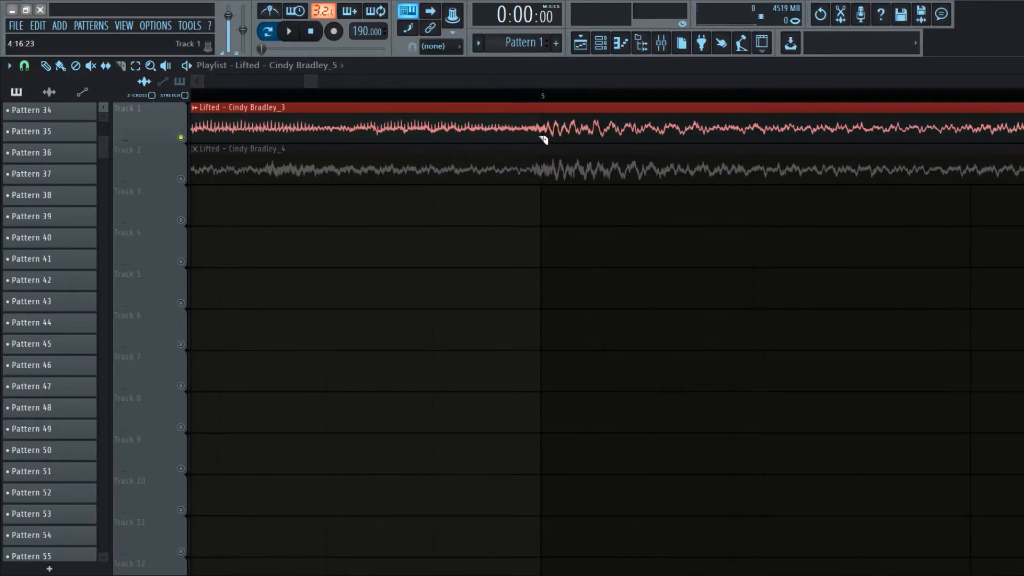
{"action": "key", "text": "ctrl+d"}
{"action": "left_click", "coordinate": [537, 111]}
{"action": "scroll", "coordinate": [533, 238], "scroll_direction": "down", "scroll_amount": 8}
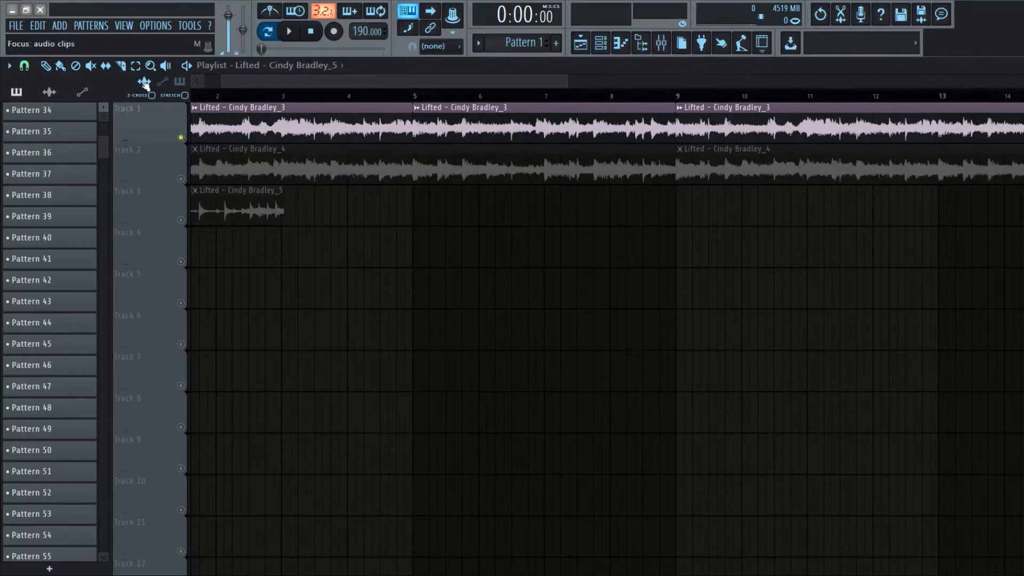
Step: Turn on stretching for audio clips, try lengthening the slice that follows bar 5, and undo the resize
{"action": "left_click", "coordinate": [184, 95]}
{"action": "left_click", "coordinate": [545, 125]}
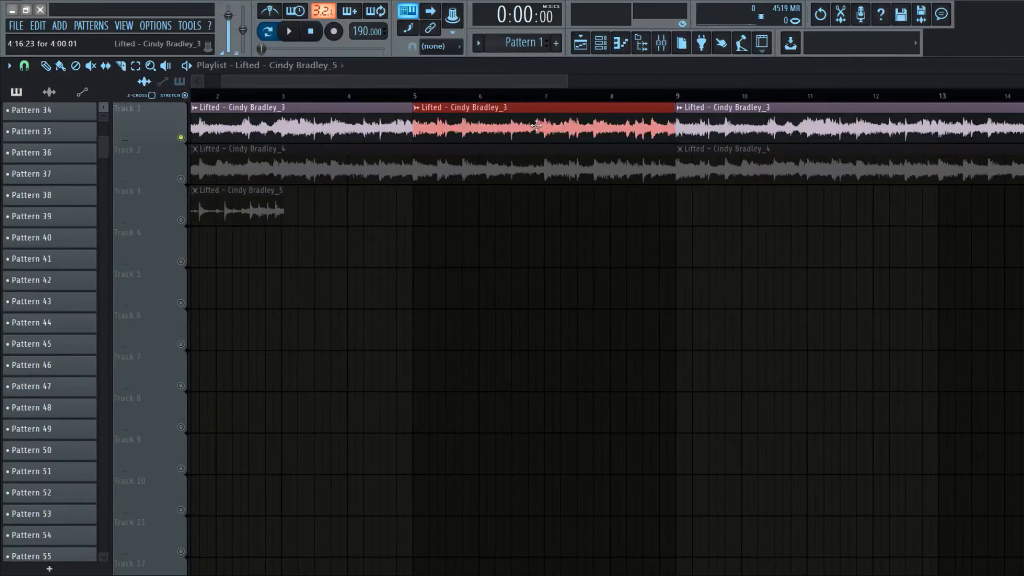
{"action": "left_click_drag", "start_coordinate": [669, 121], "coordinate": [711, 122]}
{"action": "key", "text": "ctrl+z"}
{"action": "left_click", "coordinate": [428, 203]}
Step: Make the second Track 1 slice a unique clip starting at bar 5 and stretch its end to meet bar 9
{"action": "scroll", "coordinate": [408, 170], "scroll_direction": "up", "scroll_amount": 5}
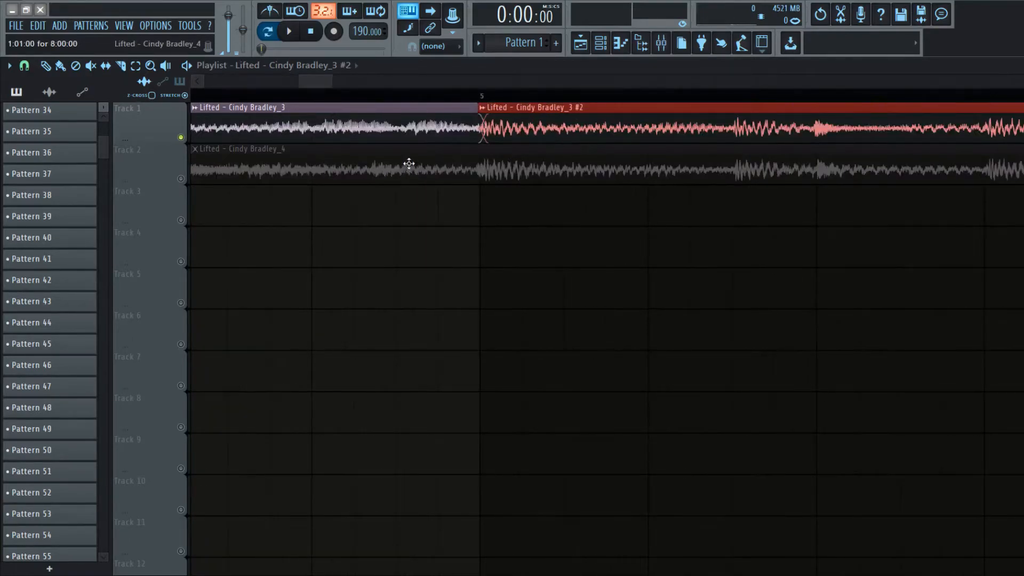
{"action": "scroll", "coordinate": [482, 154], "scroll_direction": "up", "scroll_amount": 4}
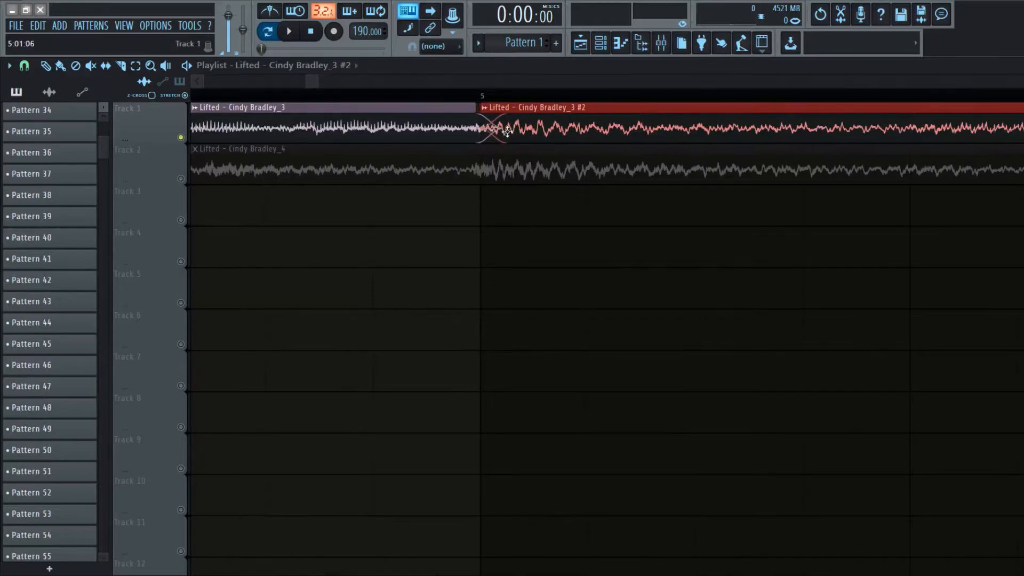
{"action": "scroll", "coordinate": [553, 125], "scroll_direction": "down", "scroll_amount": 8}
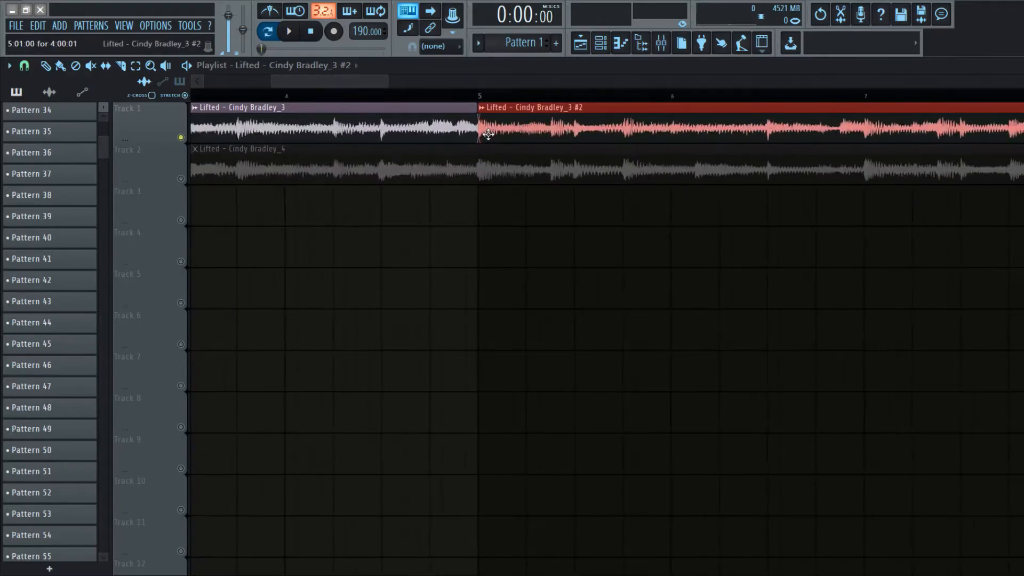
{"action": "scroll", "coordinate": [730, 119], "scroll_direction": "up", "scroll_amount": 5}
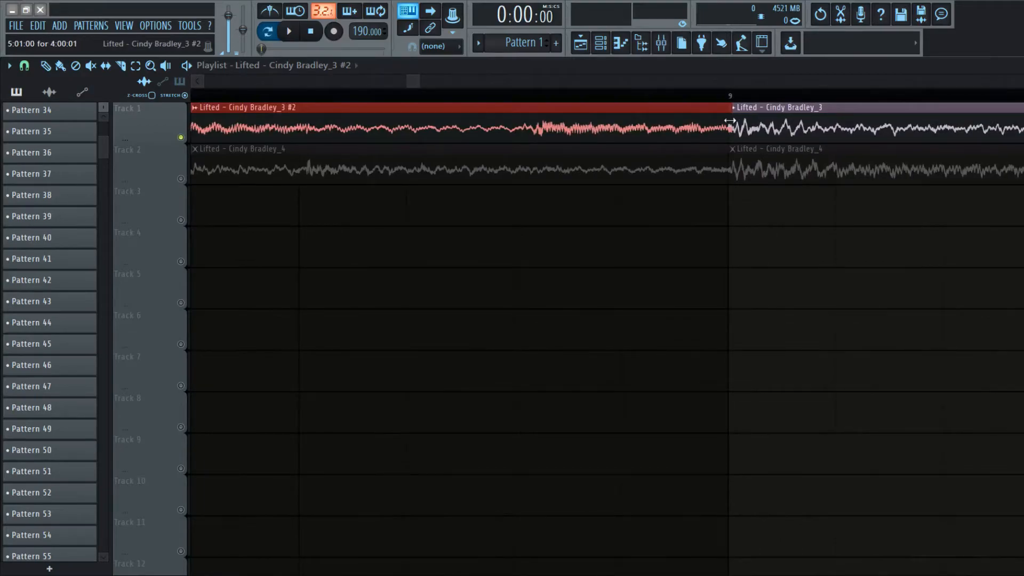
{"action": "left_click_drag", "start_coordinate": [728, 122], "coordinate": [724, 126]}
{"action": "scroll", "coordinate": [724, 127], "scroll_direction": "down", "scroll_amount": 3}
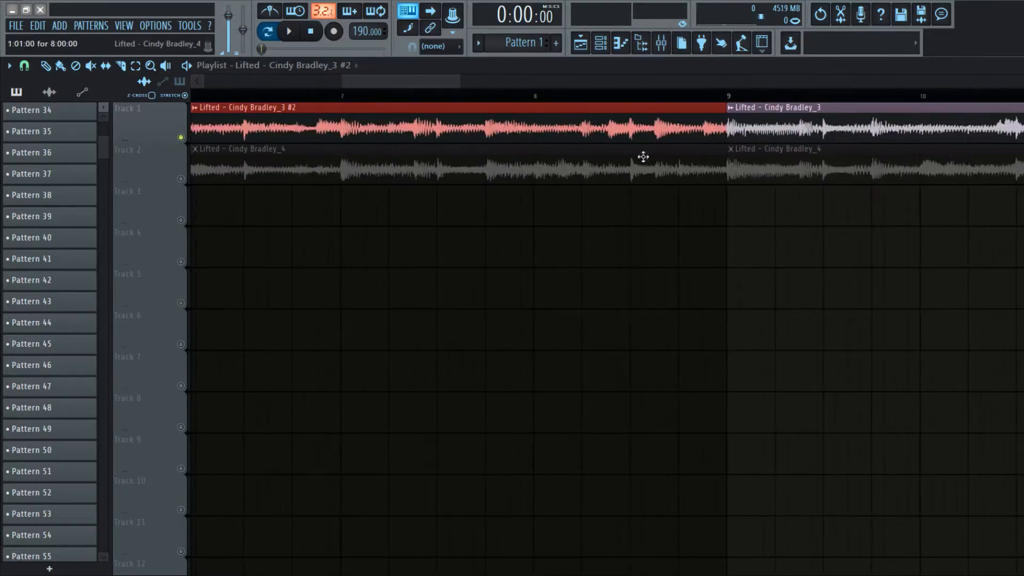
Step: Stretch the end of the first Track 1 slice so it meets bar 5 exactly
{"action": "scroll", "coordinate": [564, 215], "scroll_direction": "down", "scroll_amount": 3}
{"action": "left_click_drag", "start_coordinate": [279, 112], "coordinate": [272, 115]}
{"action": "scroll", "coordinate": [273, 115], "scroll_direction": "up", "scroll_amount": 2}
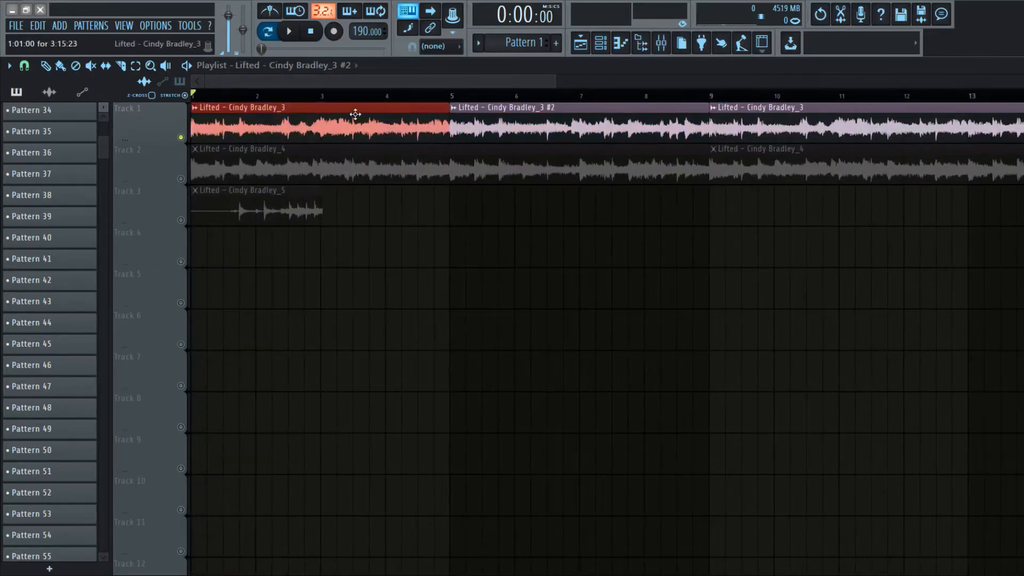
{"action": "scroll", "coordinate": [462, 154], "scroll_direction": "up", "scroll_amount": 3}
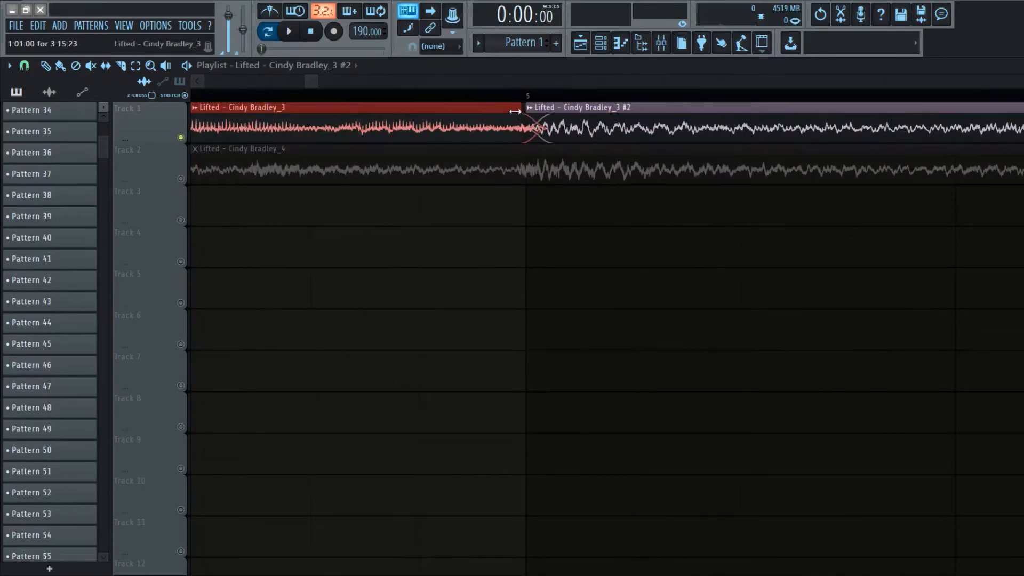
{"action": "left_click_drag", "start_coordinate": [516, 111], "coordinate": [520, 111]}
{"action": "left_click", "coordinate": [661, 346], "text": "ctrl"}
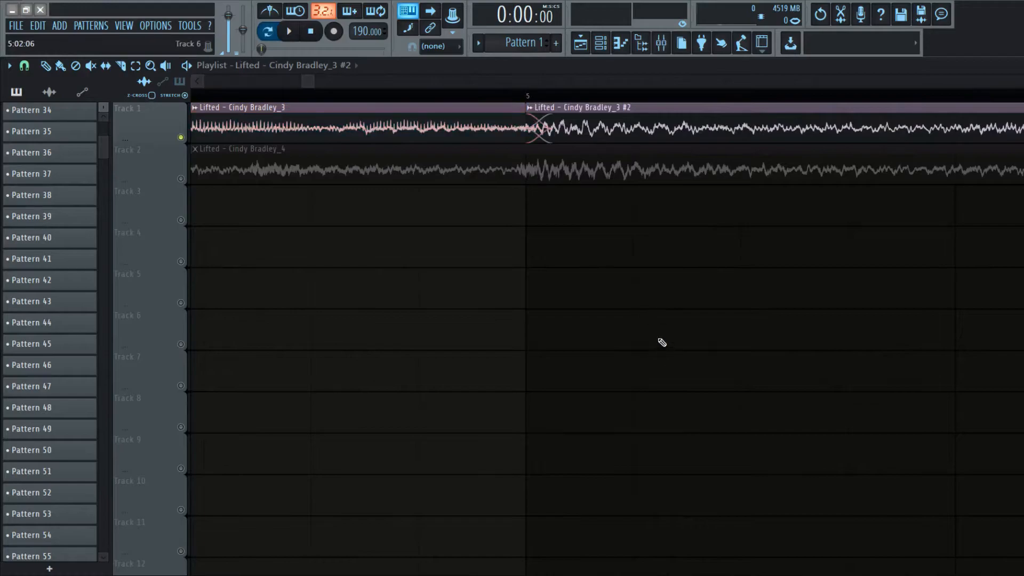
Step: Turn on the metronome and play back the two stretched Track 1 slices from bar 1
{"action": "scroll", "coordinate": [660, 341], "scroll_direction": "down", "scroll_amount": 3}
{"action": "left_click_drag", "start_coordinate": [291, 79], "coordinate": [283, 84]}
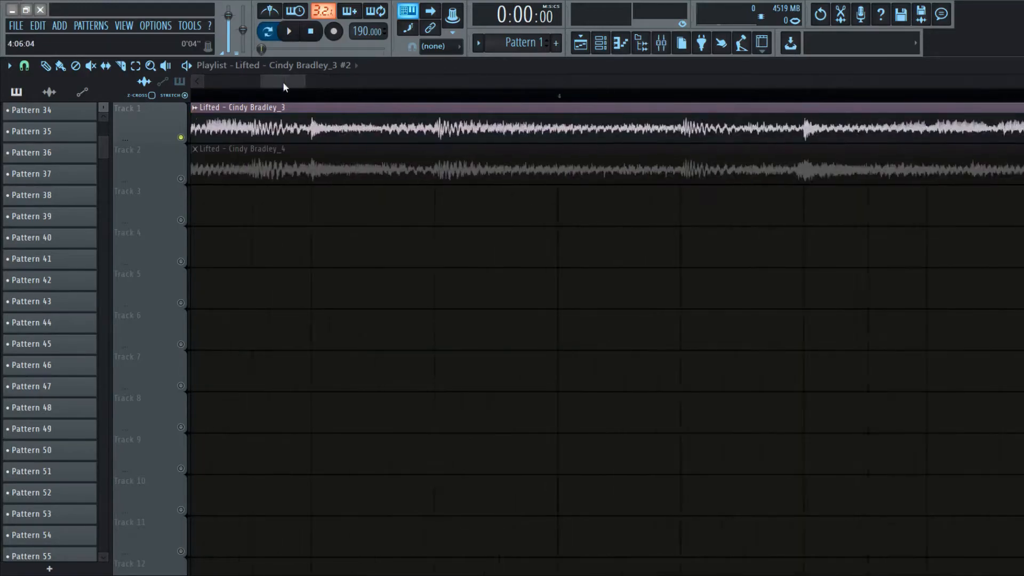
{"action": "scroll", "coordinate": [403, 325], "scroll_direction": "down", "scroll_amount": 4}
{"action": "left_click_drag", "start_coordinate": [211, 123], "coordinate": [252, 118]}
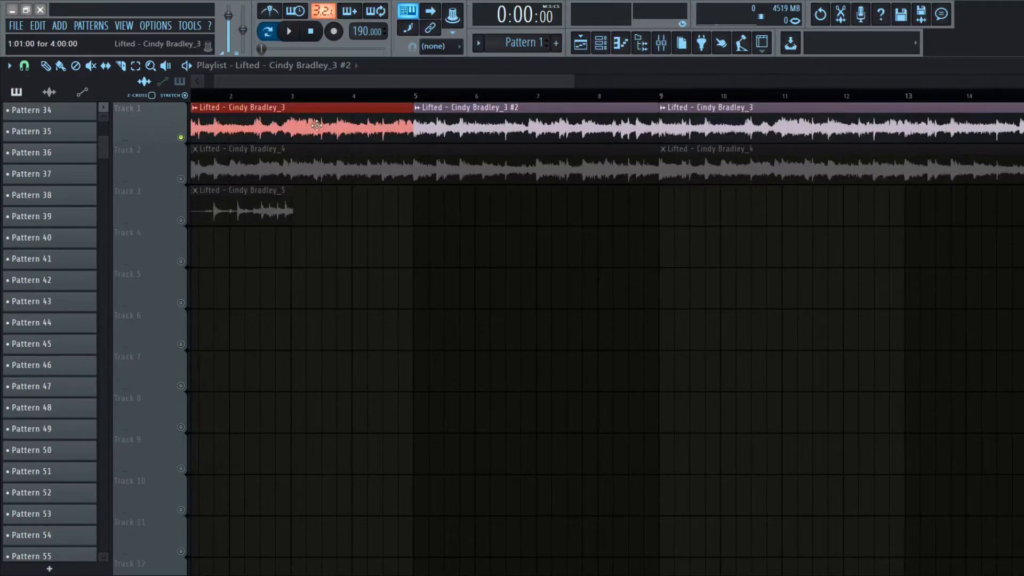
{"action": "left_click_drag", "start_coordinate": [460, 128], "coordinate": [376, 122]}
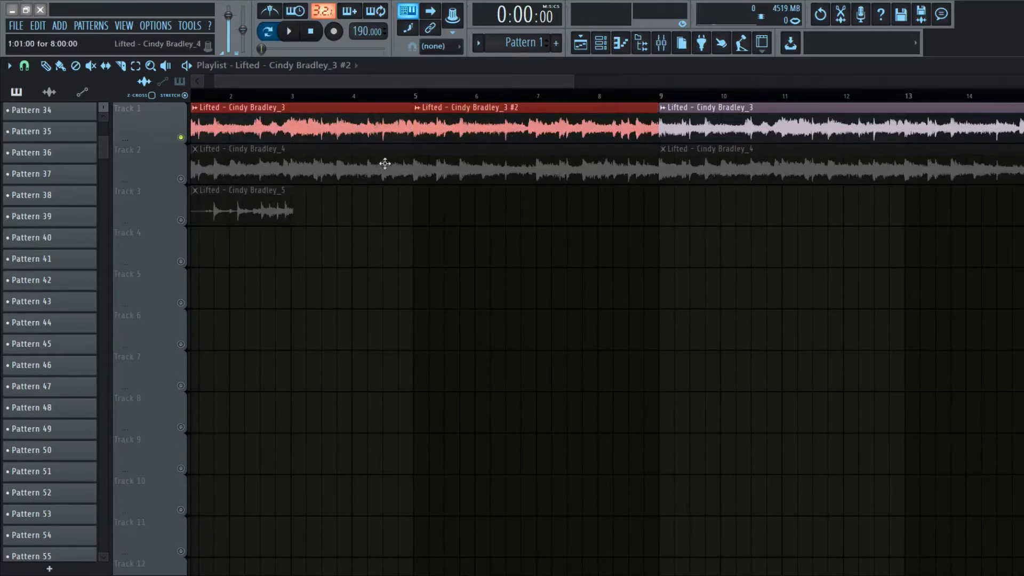
{"action": "left_click", "coordinate": [462, 292]}
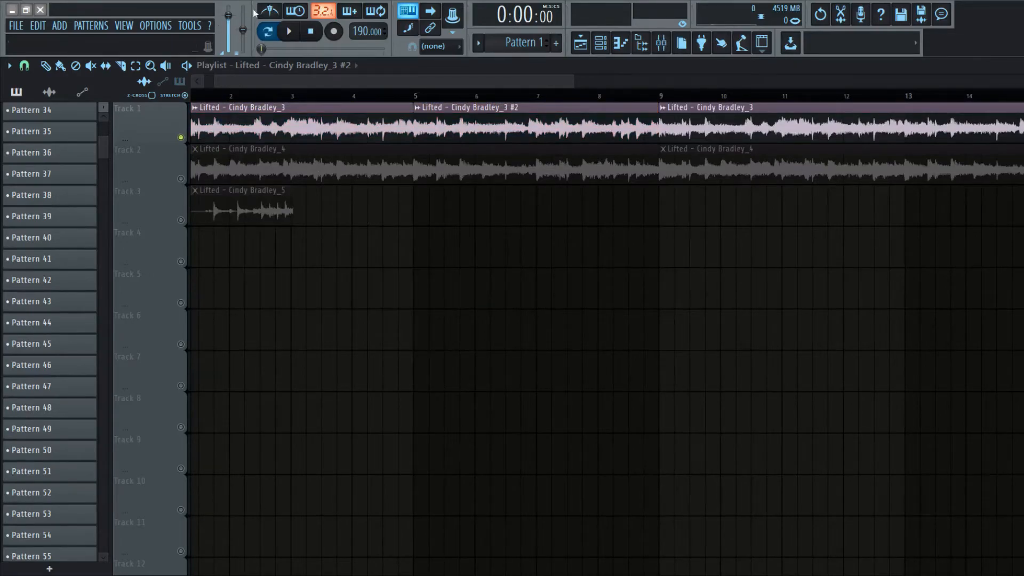
{"action": "left_click", "coordinate": [269, 10]}
{"action": "key", "text": "space"}
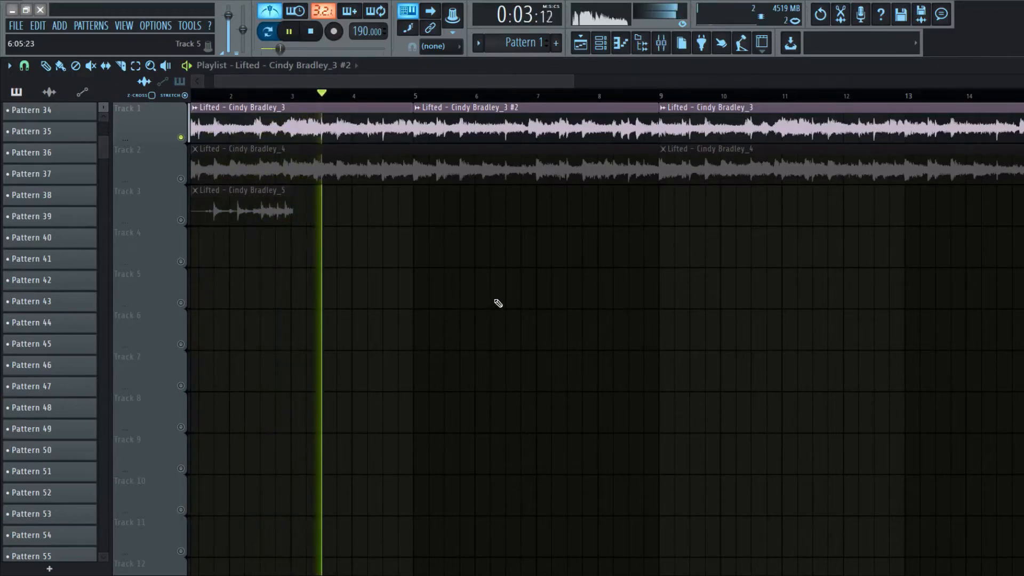
Step: Delete the Track 1 clip at bar 9 and move the Track 2 clip at bar 9 up to Track 1
{"action": "scroll", "coordinate": [498, 302], "scroll_direction": "down", "scroll_amount": 3}
{"action": "right_click", "coordinate": [474, 130]}
{"action": "left_click", "coordinate": [520, 162]}
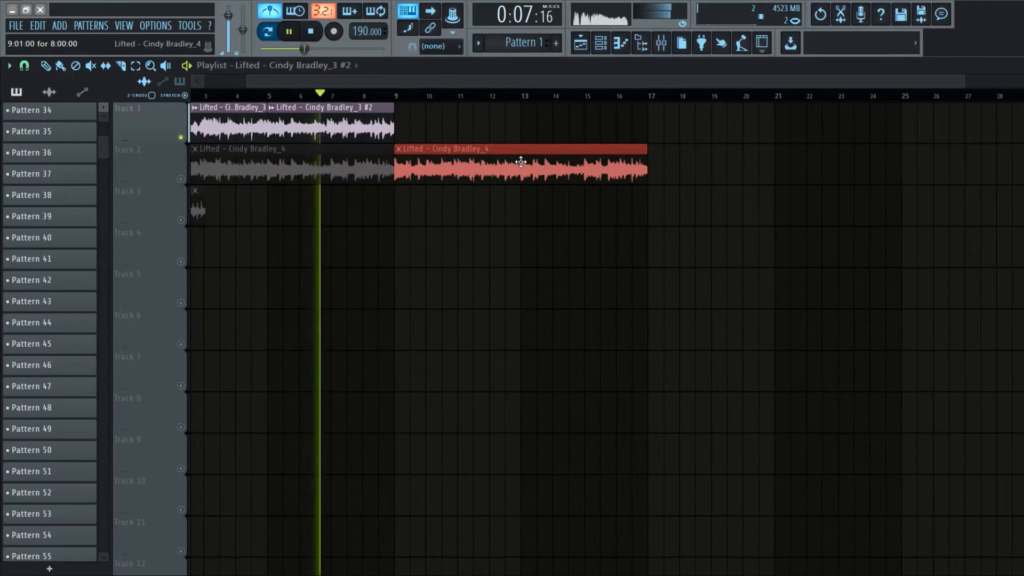
{"action": "key", "text": "shift+Up"}
{"action": "scroll", "coordinate": [521, 162], "scroll_direction": "down", "scroll_amount": 1}
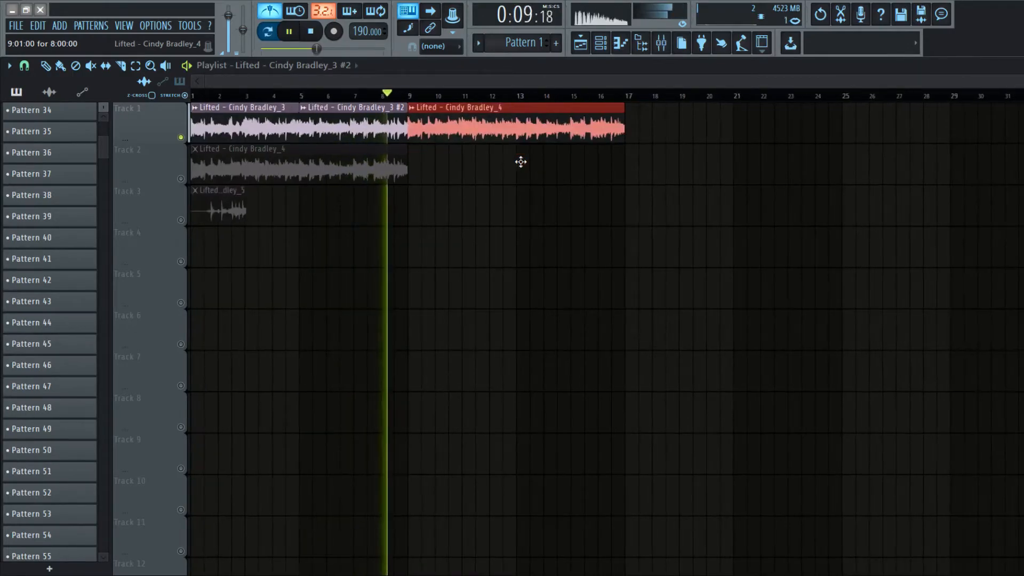
Step: Delete the remaining loop clip on Track 2 and stop playback
{"action": "left_click", "coordinate": [348, 171], "text": "ctrl"}
{"action": "right_click", "coordinate": [349, 170]}
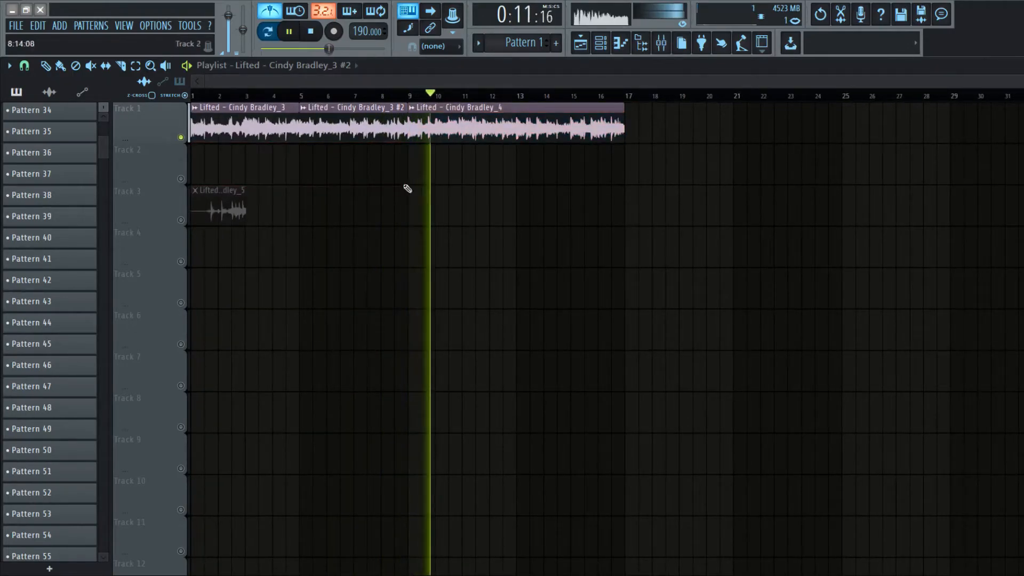
{"action": "key", "text": "space"}
Step: Set the bar 9 clip's time stretching mode to Stretch and change its declicking mode in its sample settings
{"action": "double_click", "coordinate": [461, 132]}
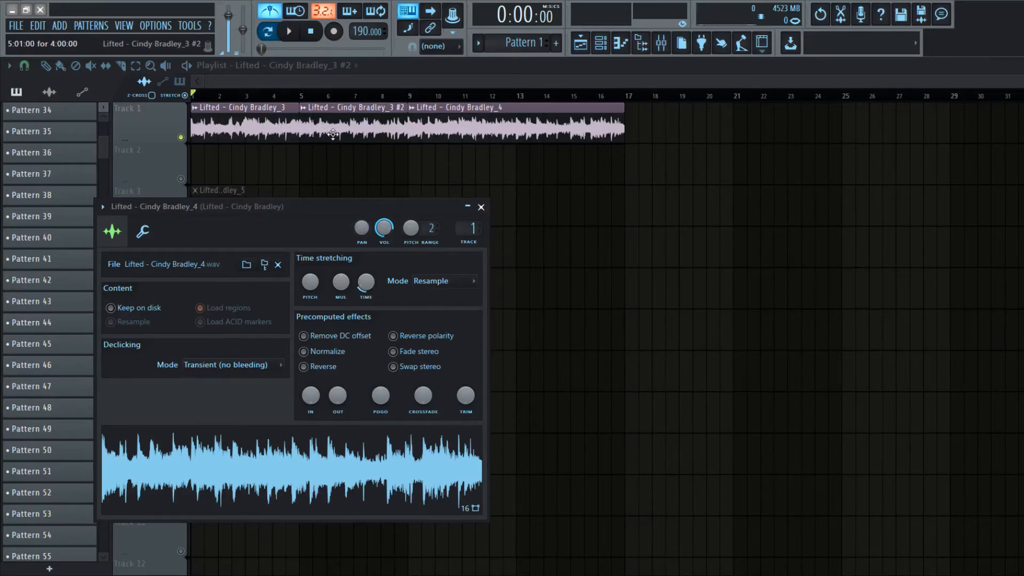
{"action": "left_click", "coordinate": [451, 285]}
{"action": "left_click", "coordinate": [427, 318]}
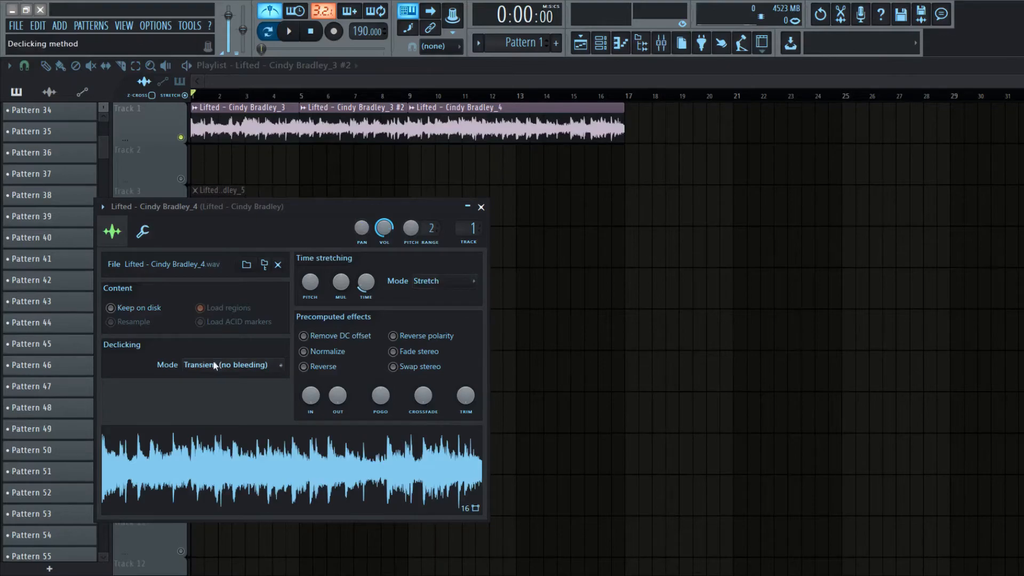
{"action": "left_click", "coordinate": [212, 411]}
{"action": "right_click", "coordinate": [538, 348]}
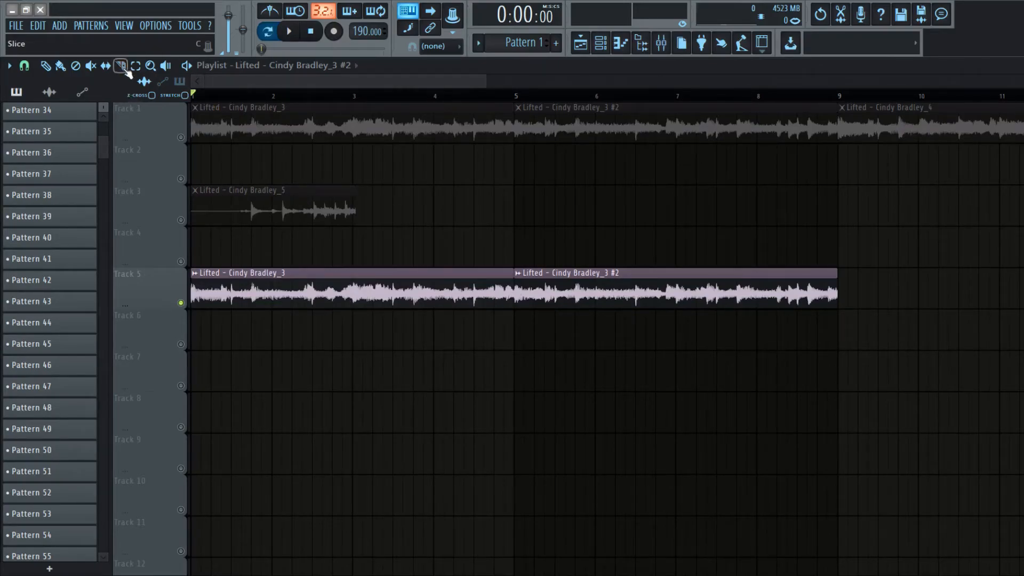
Step: Slice the first Track 5 clip at beats 2 and 3 of bar 1
{"action": "scroll", "coordinate": [149, 212], "scroll_direction": "up", "scroll_amount": 5}
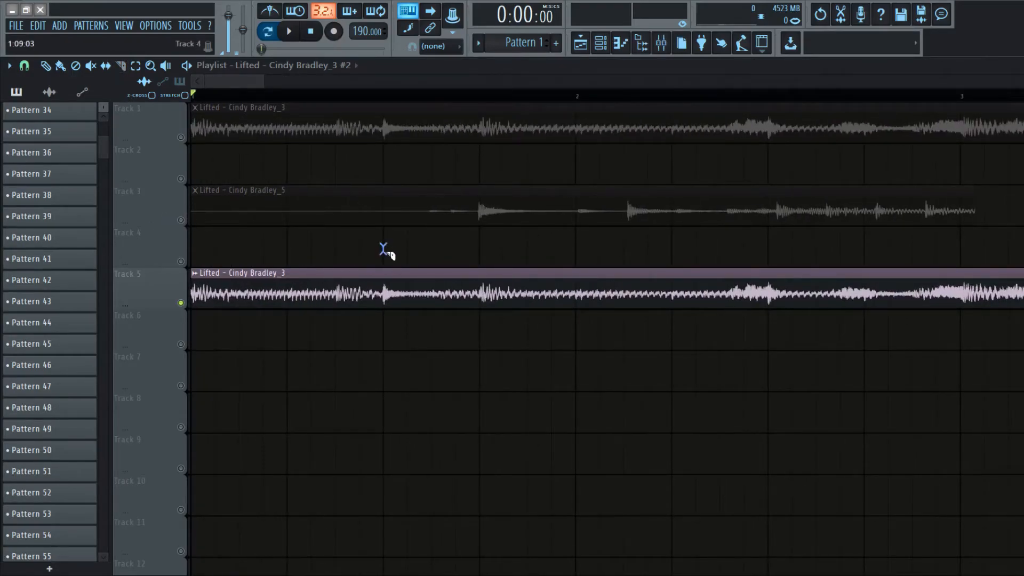
{"action": "left_click_drag", "start_coordinate": [381, 351], "coordinate": [383, 425]}
{"action": "left_click_drag", "start_coordinate": [287, 238], "coordinate": [289, 380]}
Step: Replace the second one-beat slice on Track 5 with a duplicate of the first slice
{"action": "left_click", "coordinate": [45, 65]}
{"action": "right_click", "coordinate": [340, 297]}
{"action": "mouse_move", "coordinate": [275, 273]}
{"action": "left_mouse_down"}
{"action": "mouse_move", "coordinate": [201, 311]}
{"action": "mouse_move", "coordinate": [145, 307]}
{"action": "left_mouse_up"}
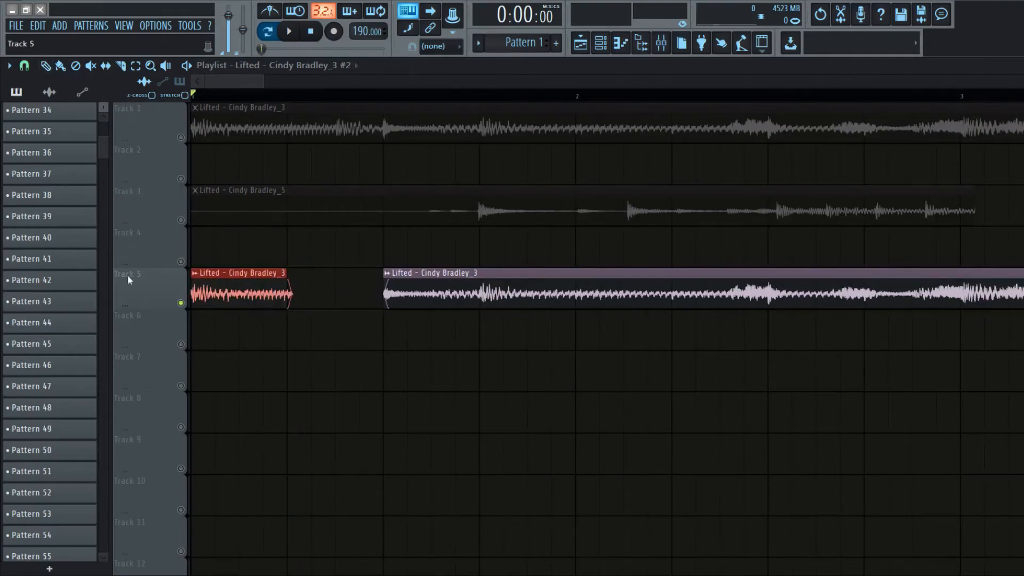
{"action": "key", "text": "ctrl+b"}
{"action": "key", "text": "ctrl+d"}
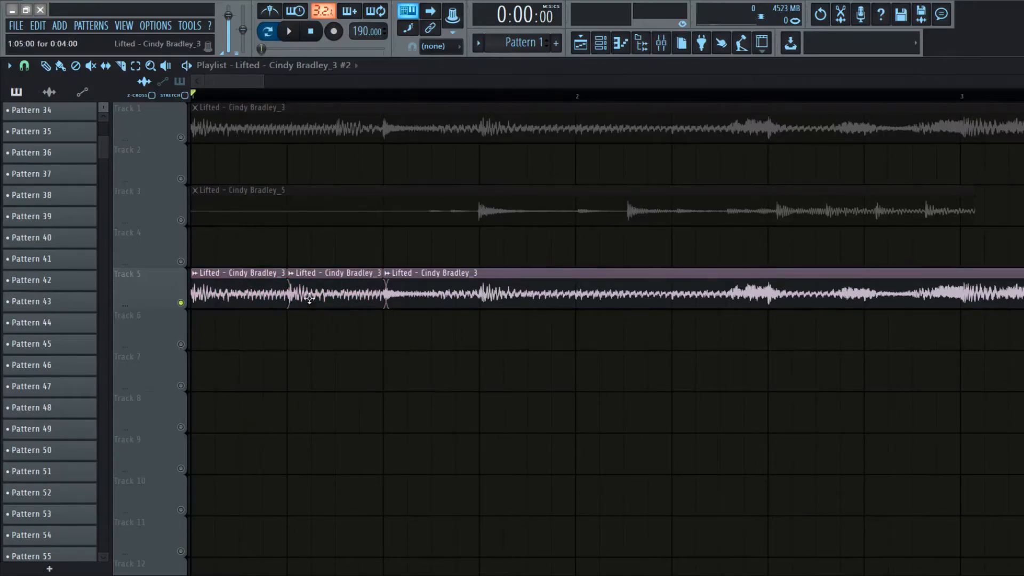
Step: Play back Track 5 from bar 1 to check how the repeated slice sounds
{"action": "left_click", "coordinate": [309, 304]}
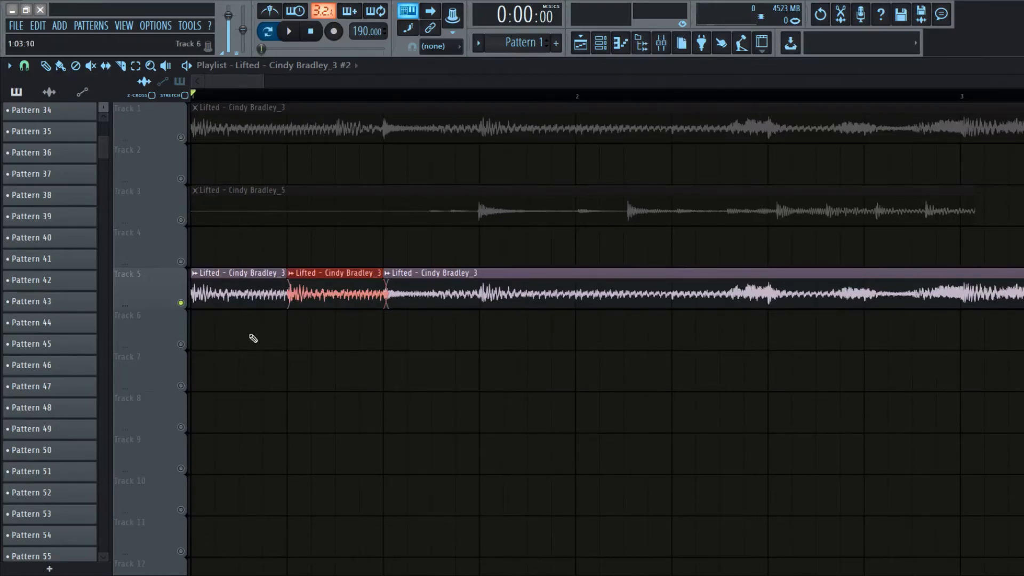
{"action": "key", "text": "space"}
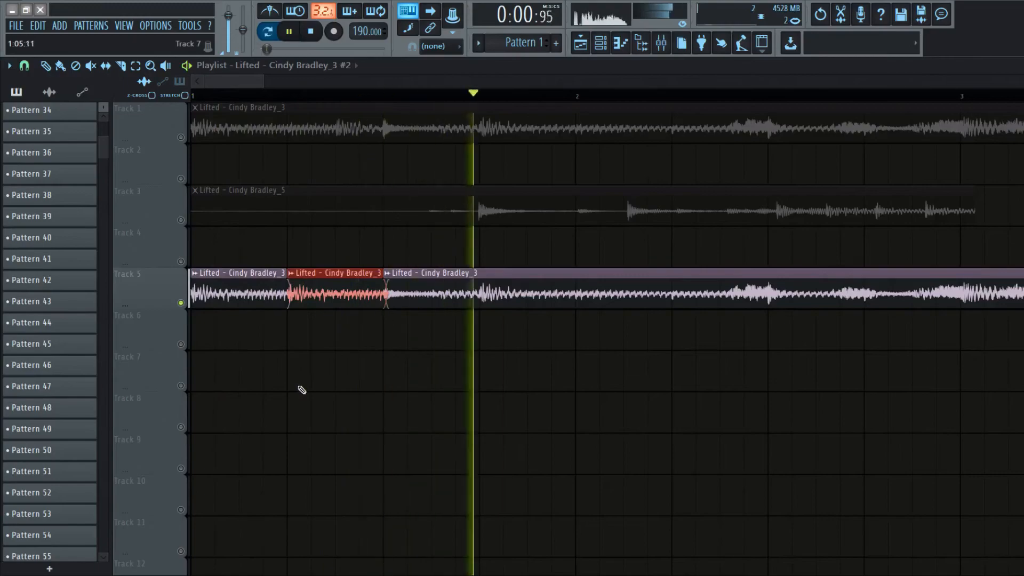
{"action": "scroll", "coordinate": [303, 397], "scroll_direction": "down", "scroll_amount": 3}
{"action": "scroll", "coordinate": [303, 397], "scroll_direction": "down", "scroll_amount": 4}
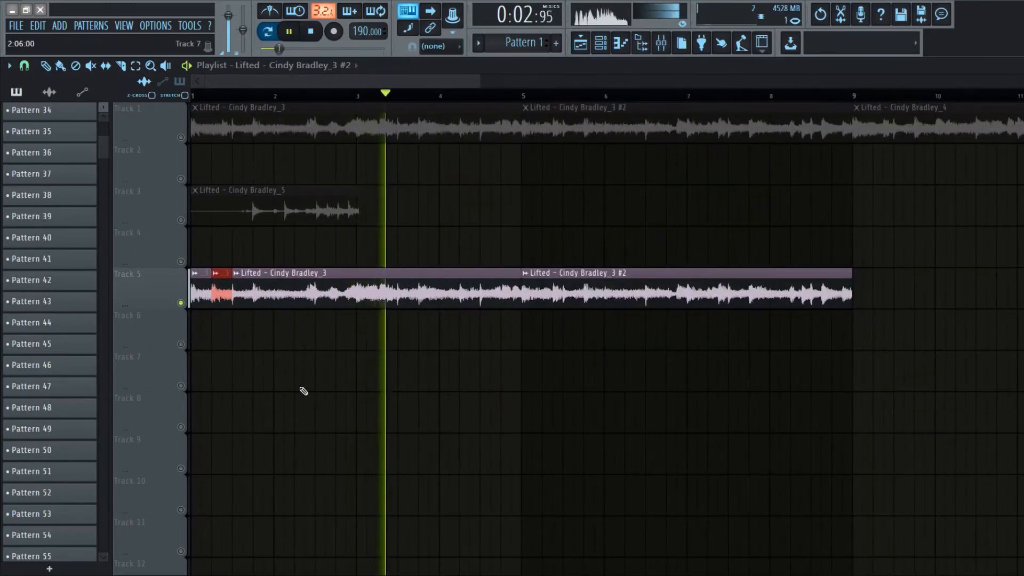
{"action": "left_click", "coordinate": [553, 301], "text": "ctrl"}
{"action": "scroll", "coordinate": [552, 301], "scroll_direction": "up", "scroll_amount": 3}
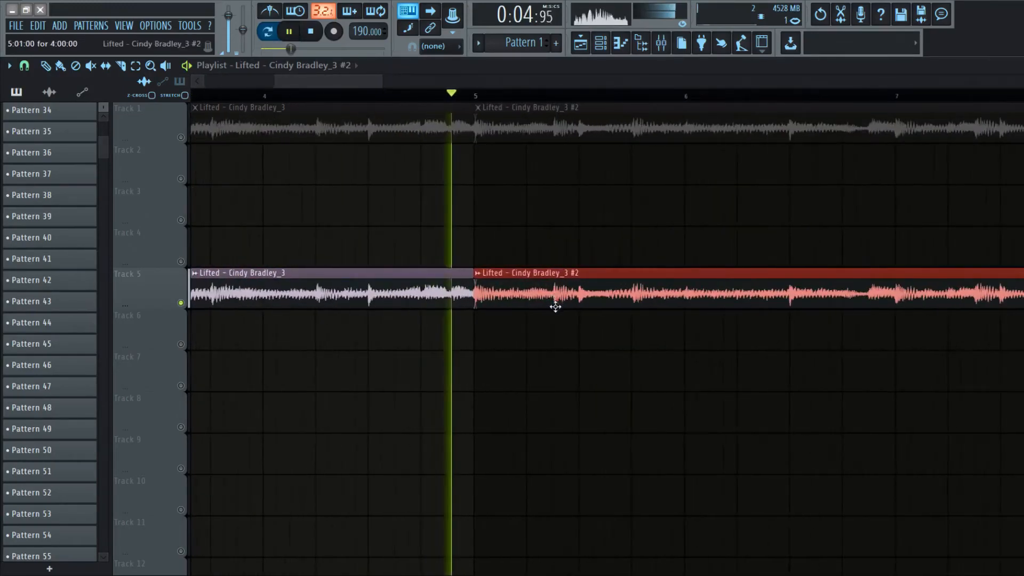
{"action": "scroll", "coordinate": [553, 302], "scroll_direction": "down", "scroll_amount": 4}
{"action": "key", "text": "space"}
Step: Move the playhead to bar 5 and slice the second Track 5 clip at beat 3 of bar 5 and at bar 6
{"action": "scroll", "coordinate": [491, 331], "scroll_direction": "up", "scroll_amount": 4}
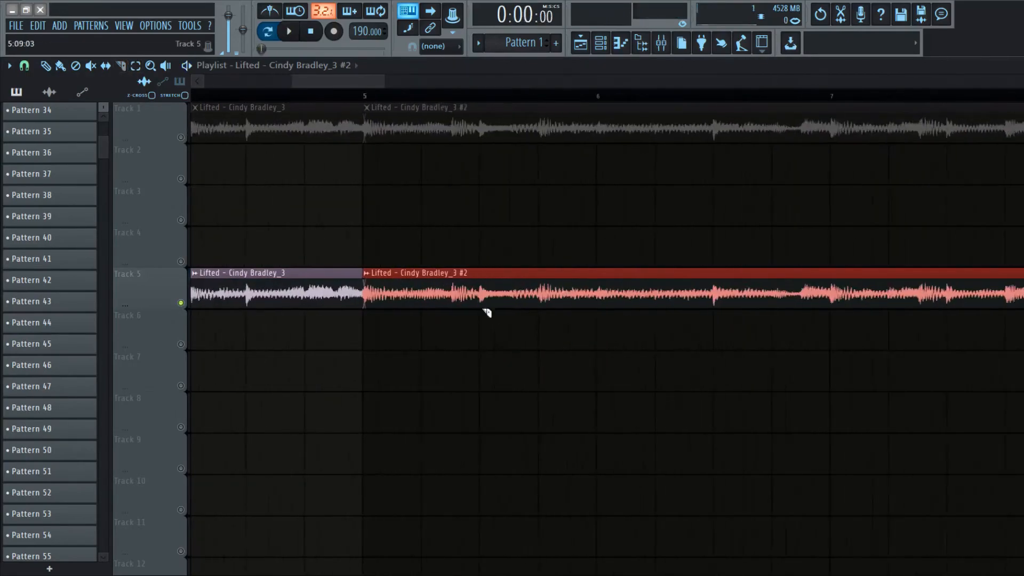
{"action": "left_click", "coordinate": [363, 98]}
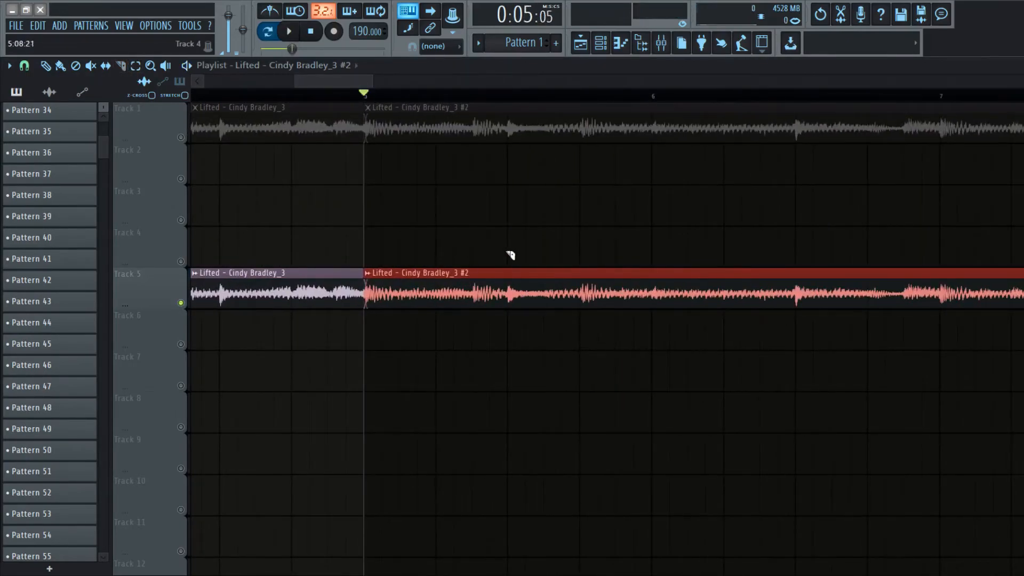
{"action": "left_click_drag", "start_coordinate": [511, 281], "coordinate": [510, 341]}
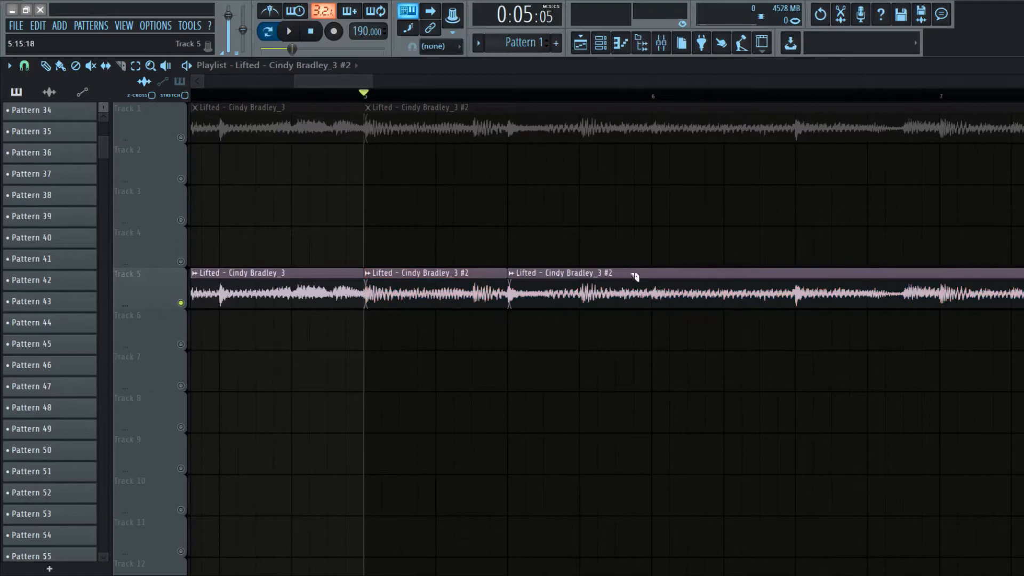
{"action": "left_click_drag", "start_coordinate": [649, 258], "coordinate": [651, 340]}
{"action": "key", "text": "space"}
{"action": "key", "text": "space"}
Step: Delete the Track 5 slice just before bar 6 and extend the slice at bar 5 to beat 4
{"action": "left_click", "coordinate": [46, 66]}
{"action": "key", "text": "space"}
{"action": "left_click", "coordinate": [510, 295]}
{"action": "key", "text": "space"}
{"action": "right_click", "coordinate": [514, 296]}
{"action": "left_click_drag", "start_coordinate": [509, 287], "coordinate": [581, 288]}
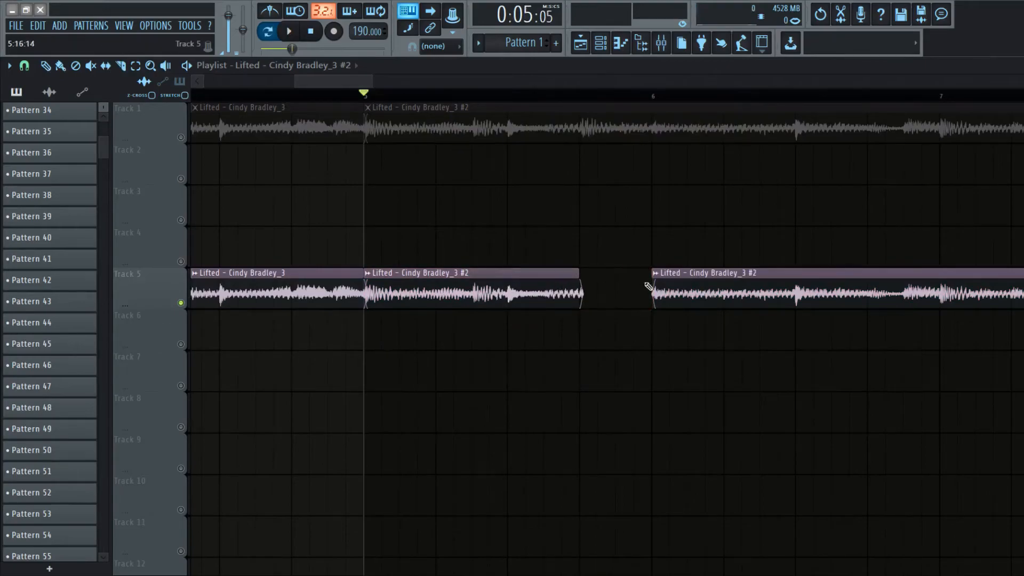
Step: Trim the last Track 5 clip's start to beat 2 of bar 6 and fill the gap with a two-beat copy of the bar 5 slice
{"action": "left_click_drag", "start_coordinate": [653, 287], "coordinate": [725, 287]}
{"action": "mouse_move", "coordinate": [564, 270]}
{"action": "left_mouse_down"}
{"action": "mouse_move", "coordinate": [427, 312]}
{"action": "mouse_move", "coordinate": [642, 288]}
{"action": "mouse_move", "coordinate": [625, 288]}
{"action": "left_mouse_up"}
{"action": "key", "text": "space"}
{"action": "key", "text": "space"}
Step: Play back Track 5 from bar 5 to check the copied slice
{"action": "left_click_drag", "start_coordinate": [795, 303], "coordinate": [698, 319]}
{"action": "key", "text": "space"}
{"action": "left_click", "coordinate": [689, 397]}
{"action": "scroll", "coordinate": [521, 441], "scroll_direction": "down", "scroll_amount": 6}
{"action": "key", "text": "space"}
{"action": "key", "text": "space"}
Step: Trim the last Track 5 clip's start to beat 3 of bar 6 and fill the gap with a one-beat slice
{"action": "left_click", "coordinate": [516, 302]}
{"action": "scroll", "coordinate": [495, 301], "scroll_direction": "up", "scroll_amount": 6}
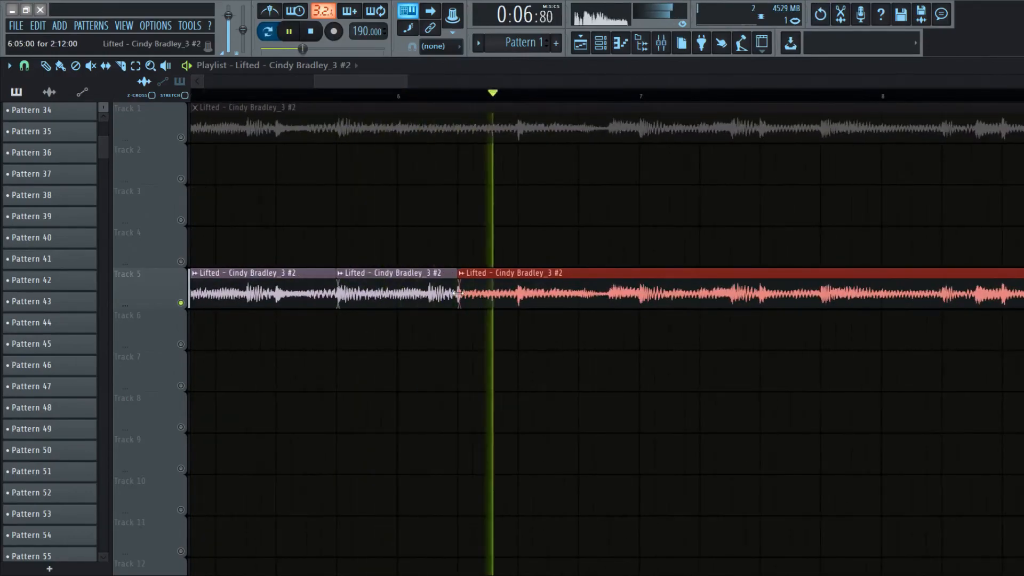
{"action": "key", "text": "space"}
{"action": "left_click_drag", "start_coordinate": [458, 293], "coordinate": [513, 292]}
{"action": "key", "text": "space"}
{"action": "left_click_drag", "start_coordinate": [585, 299], "coordinate": [523, 310]}
{"action": "scroll", "coordinate": [625, 286], "scroll_direction": "down", "scroll_amount": 1}
{"action": "scroll", "coordinate": [625, 286], "scroll_direction": "down", "scroll_amount": 3}
{"action": "key", "text": "space"}
{"action": "left_click_drag", "start_coordinate": [857, 296], "coordinate": [560, 308]}
{"action": "key", "text": "space"}
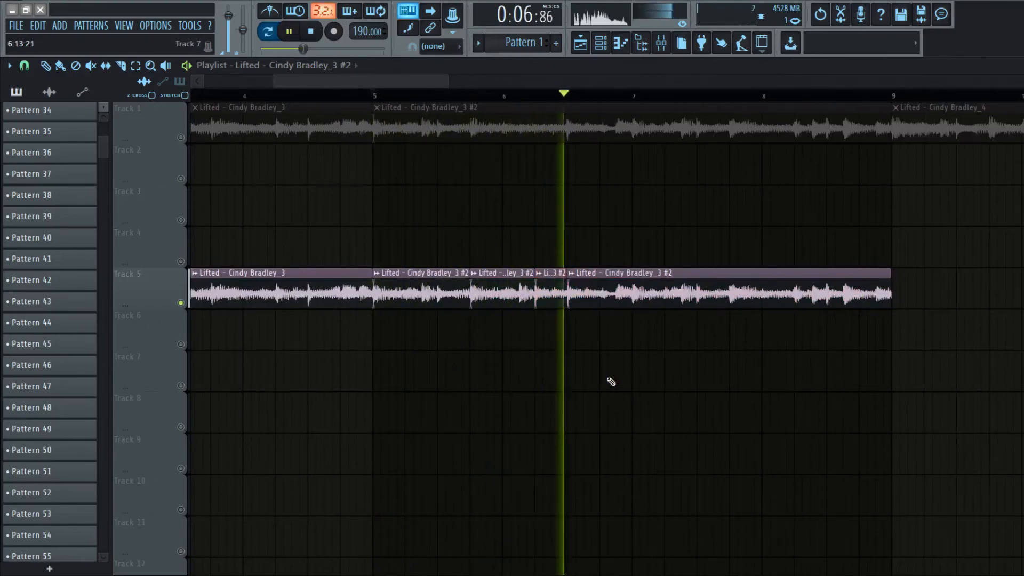
{"action": "key", "text": "space"}
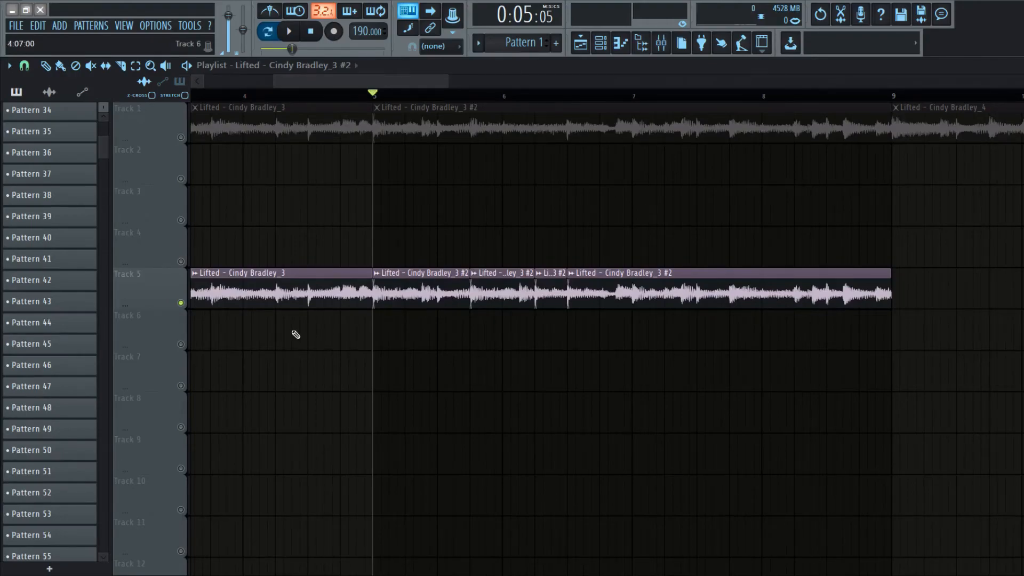
Step: Delete the repeated slice at beat 2 of bar 1 on Track 5 and start playback from bar 1
{"action": "scroll", "coordinate": [473, 435], "scroll_direction": "down", "scroll_amount": 3}
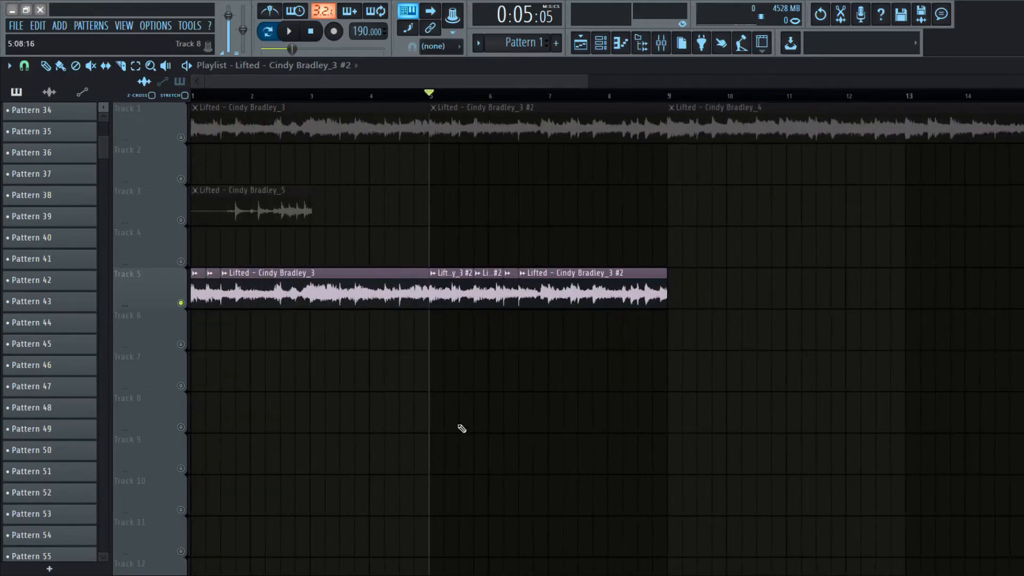
{"action": "scroll", "coordinate": [164, 336], "scroll_direction": "up", "scroll_amount": 4}
{"action": "left_click", "coordinate": [224, 99]}
{"action": "right_click", "coordinate": [240, 292]}
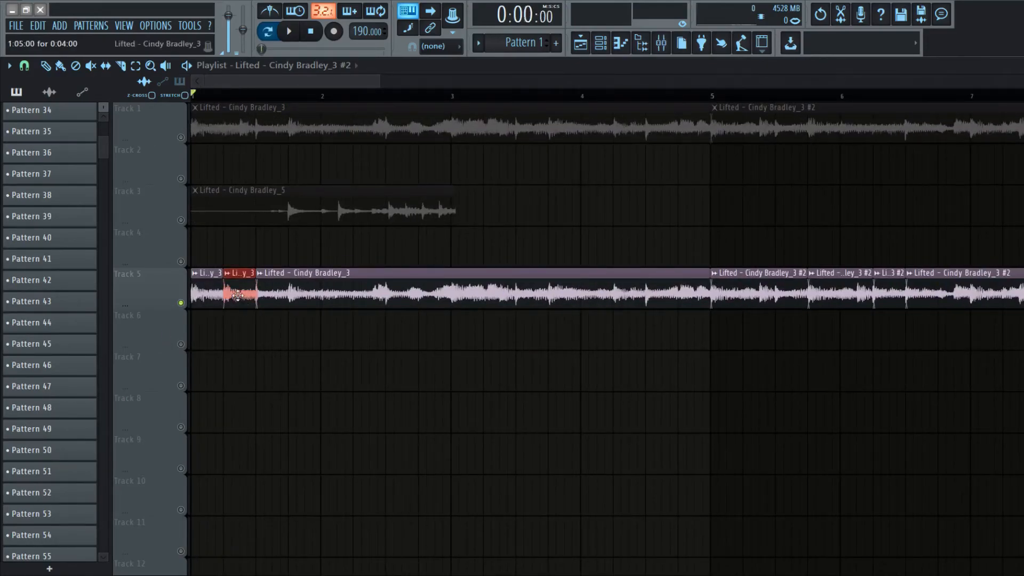
{"action": "key", "text": "space"}
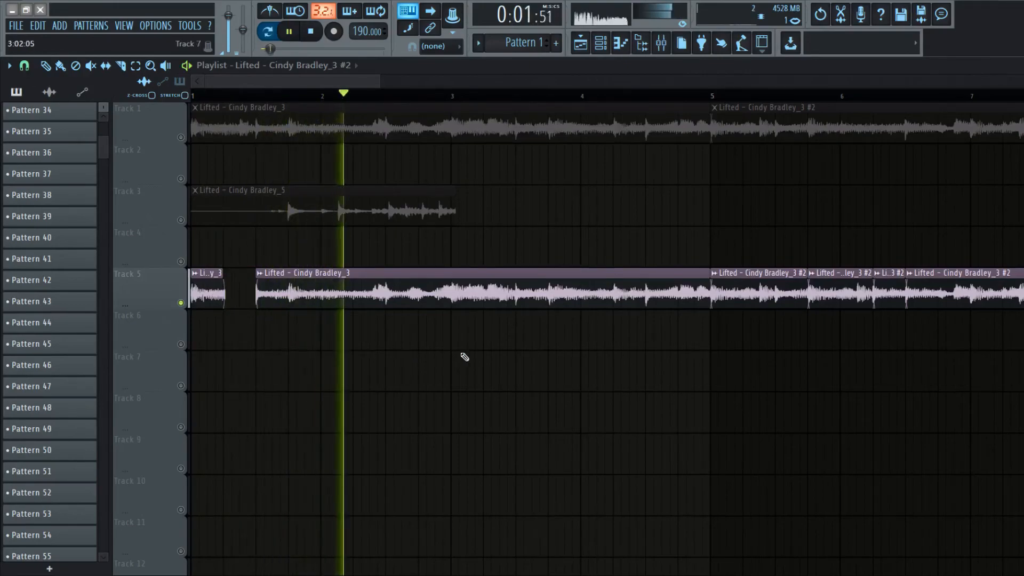
Step: Try shortening the two-beat Track 5 slice so it ends at bar 6, and undo the change
{"action": "left_click_drag", "start_coordinate": [871, 306], "coordinate": [833, 313]}
{"action": "scroll", "coordinate": [747, 440], "scroll_direction": "down", "scroll_amount": 3, "text": "ctrl"}
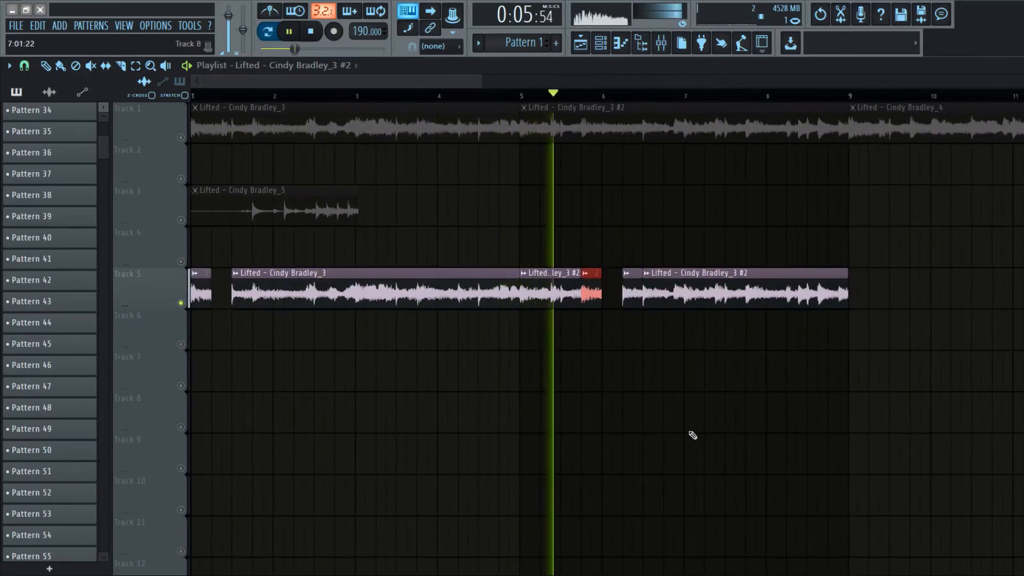
{"action": "key", "text": "ctrl+z"}
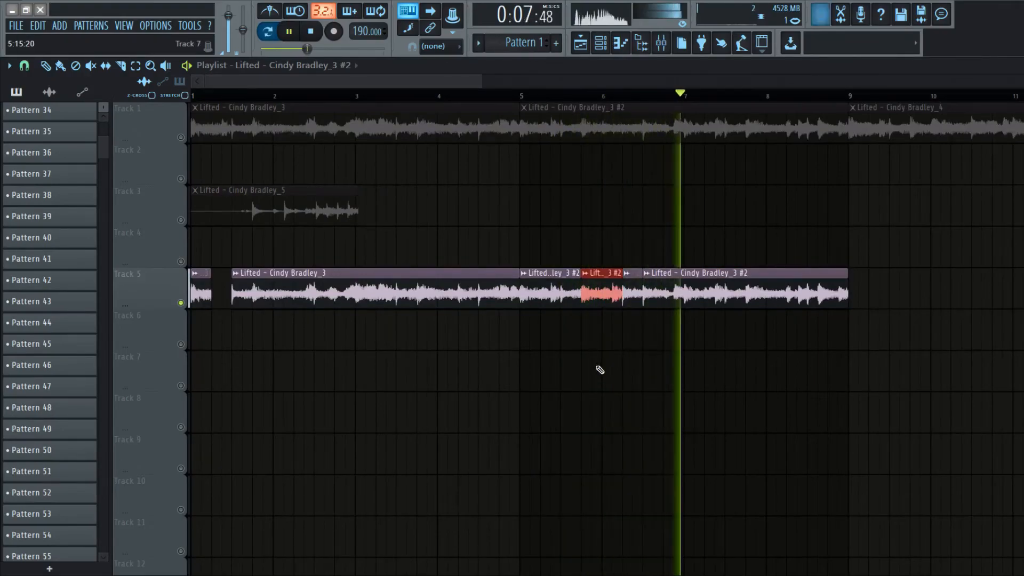
{"action": "right_click", "coordinate": [597, 370]}
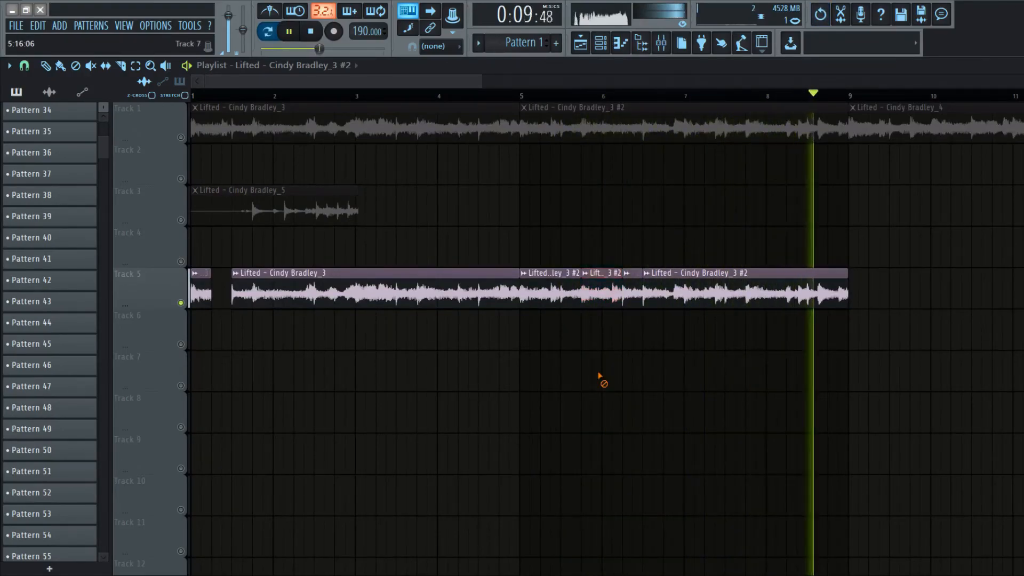
Step: Stop playback and select the one-beat slice at the start of Track 5
{"action": "key", "text": "space"}
{"action": "left_click_drag", "start_coordinate": [227, 337], "coordinate": [178, 290]}
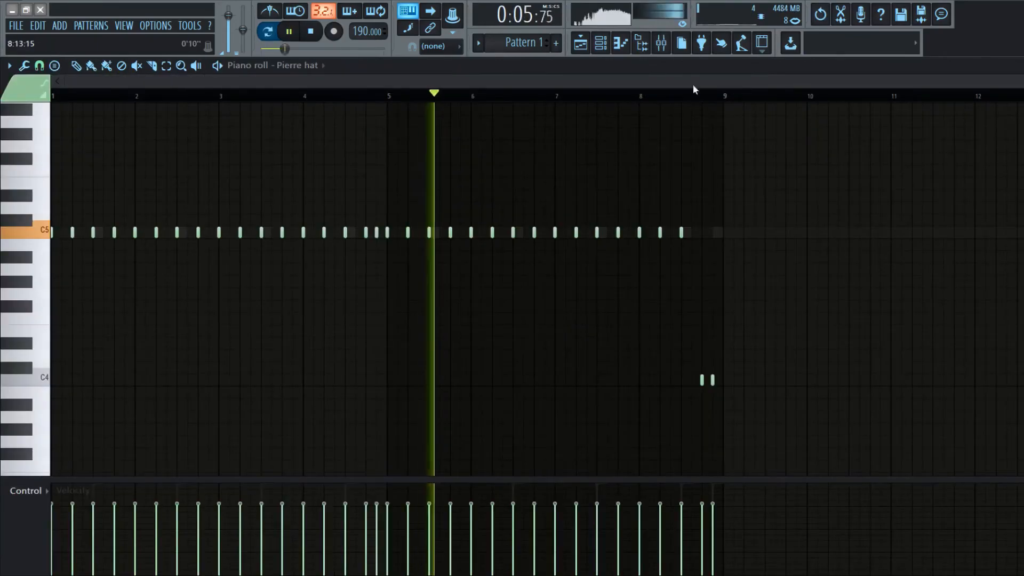
Step: Place C5 hits for the Background Snare early in bar 2, late in bar 3 and at the start of bar 4
{"action": "left_click", "coordinate": [601, 42]}
{"action": "left_click", "coordinate": [117, 369]}
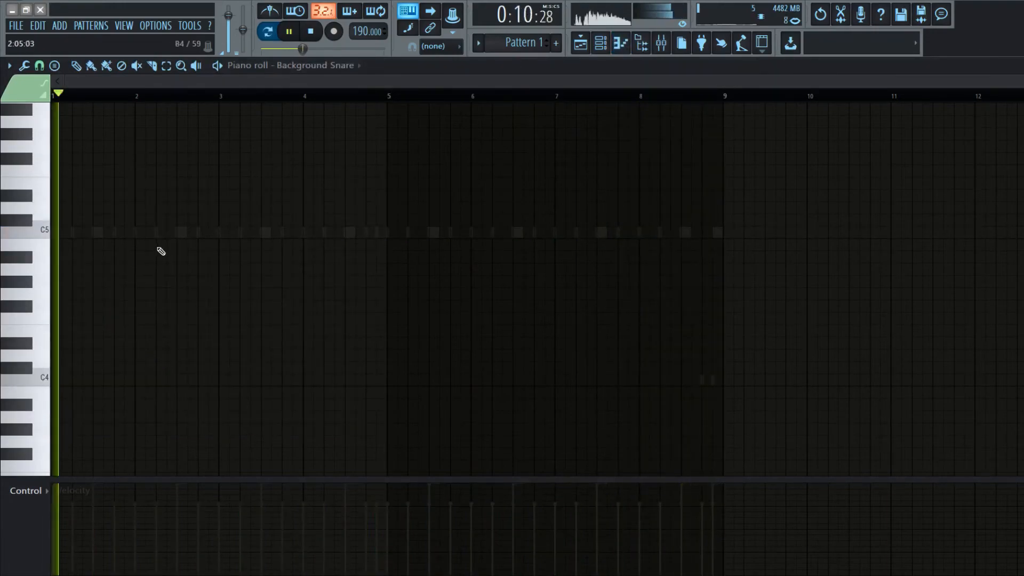
{"action": "left_click", "coordinate": [145, 234]}
{"action": "left_click", "coordinate": [292, 232]}
{"action": "left_click", "coordinate": [313, 232]}
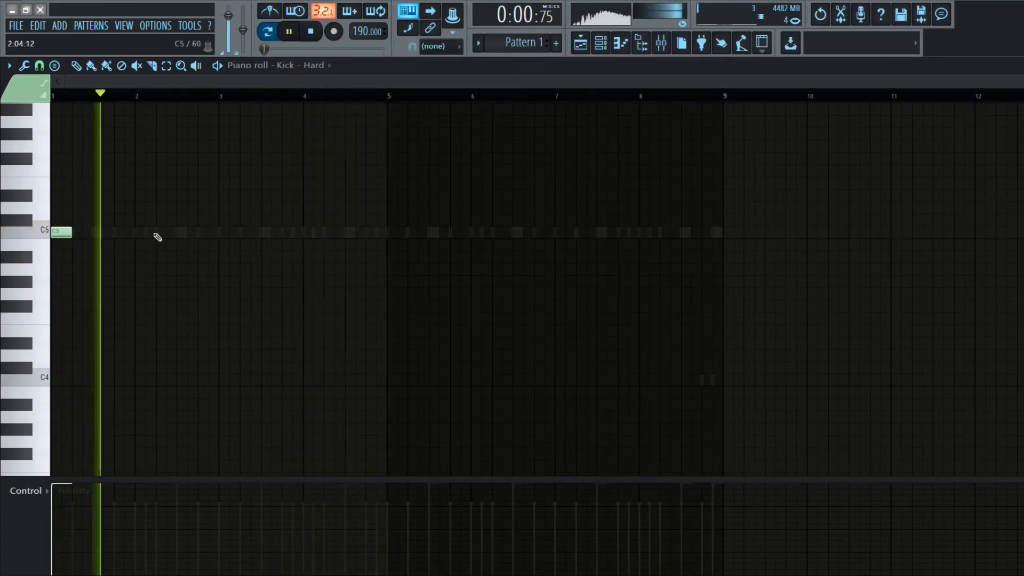
Step: Place C5 Kick - Hard hits on beat 2 of bar 2, beat 1 of bar 3 and halfway through beat 2 of bar 3
{"action": "left_click", "coordinate": [153, 232]}
{"action": "left_click_drag", "start_coordinate": [153, 233], "coordinate": [158, 233]}
{"action": "left_click", "coordinate": [222, 233]}
{"action": "left_click", "coordinate": [245, 234]}
{"action": "key", "text": "space"}
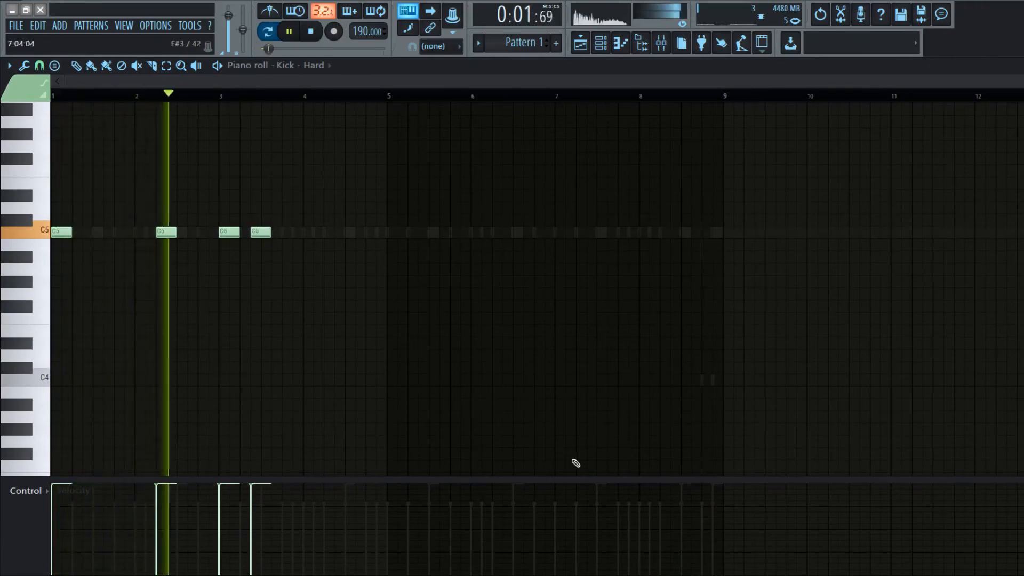
Step: Add Kick - Hard hits on beats 2 and 4 of bar 4 and duplicate the four-bar kick pattern into bars 5 to 8
{"action": "left_click", "coordinate": [334, 233]}
{"action": "left_click", "coordinate": [376, 233]}
{"action": "key", "text": "ctrl+b"}
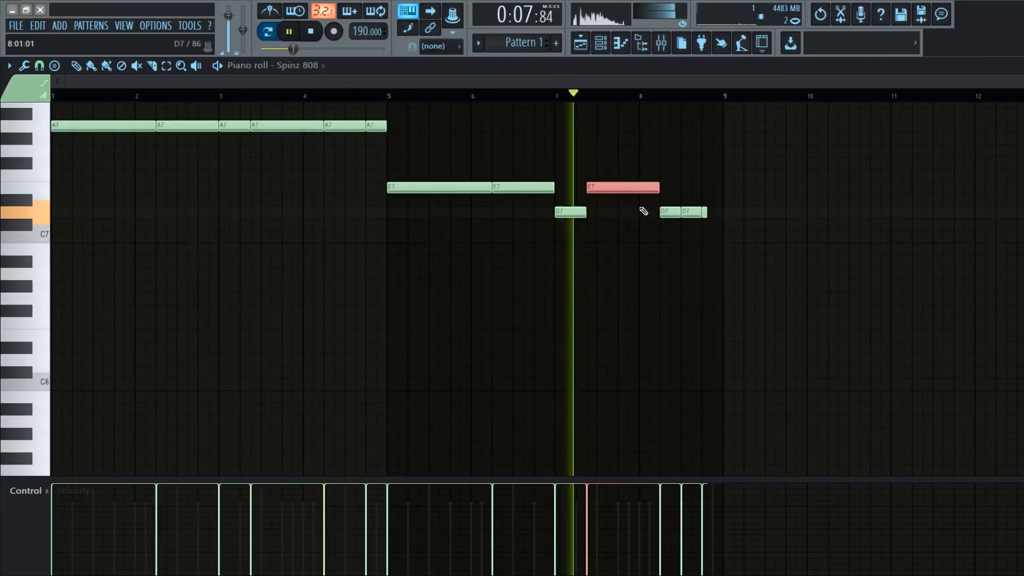
Step: Lower the Spinz 808's E7 note in bar 7 to D7 and extend the last D7 note to the end of bar 8
{"action": "key", "text": "shift+Down"}
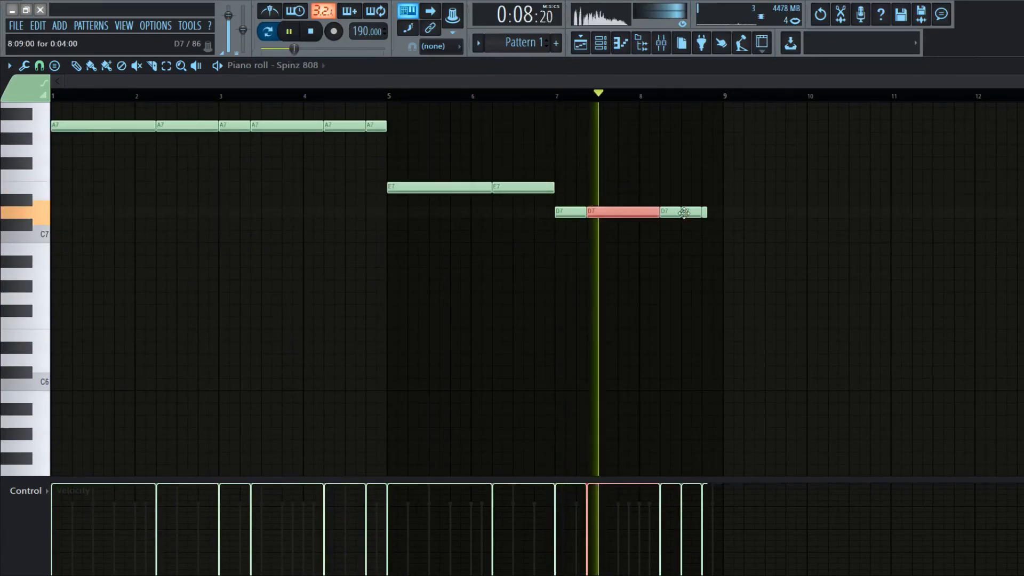
{"action": "left_click_drag", "start_coordinate": [670, 213], "coordinate": [728, 213]}
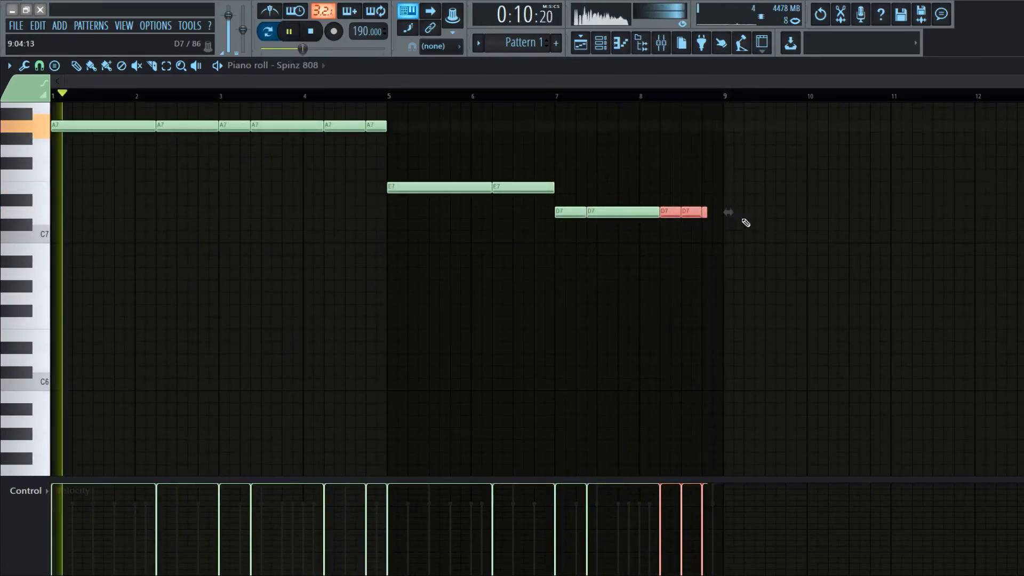
{"action": "left_click", "coordinate": [758, 244], "text": "ctrl"}
{"action": "left_click", "coordinate": [728, 213]}
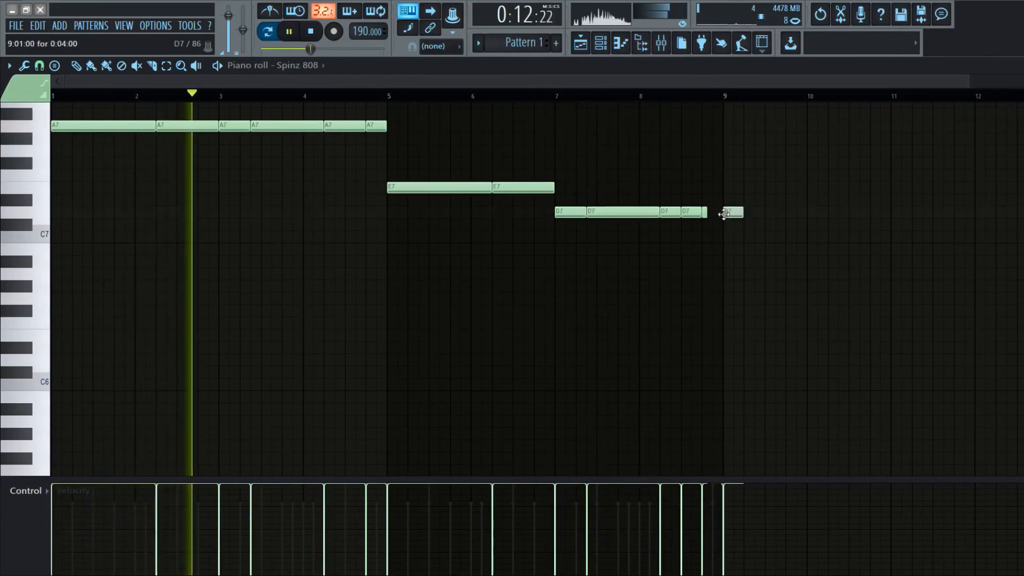
{"action": "right_click", "coordinate": [731, 213]}
Step: Transpose all Spinz 808 notes down two octaves so the bassline runs on A5, E5 and D5
{"action": "key", "text": "space"}
{"action": "key", "text": "ctrl+Down"}
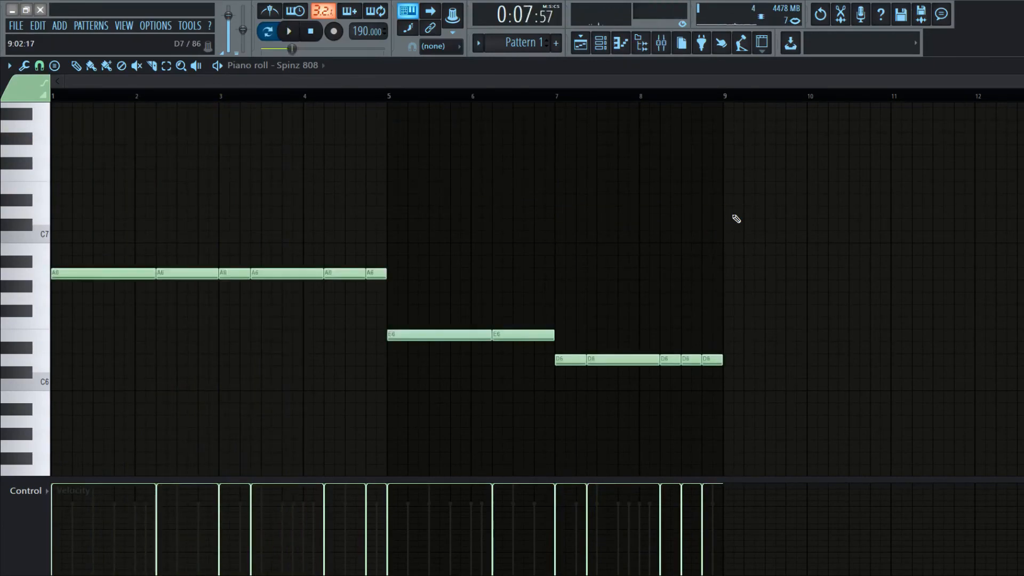
{"action": "key", "text": "ctrl+Down"}
{"action": "scroll", "coordinate": [736, 220], "scroll_direction": "down", "scroll_amount": 5}
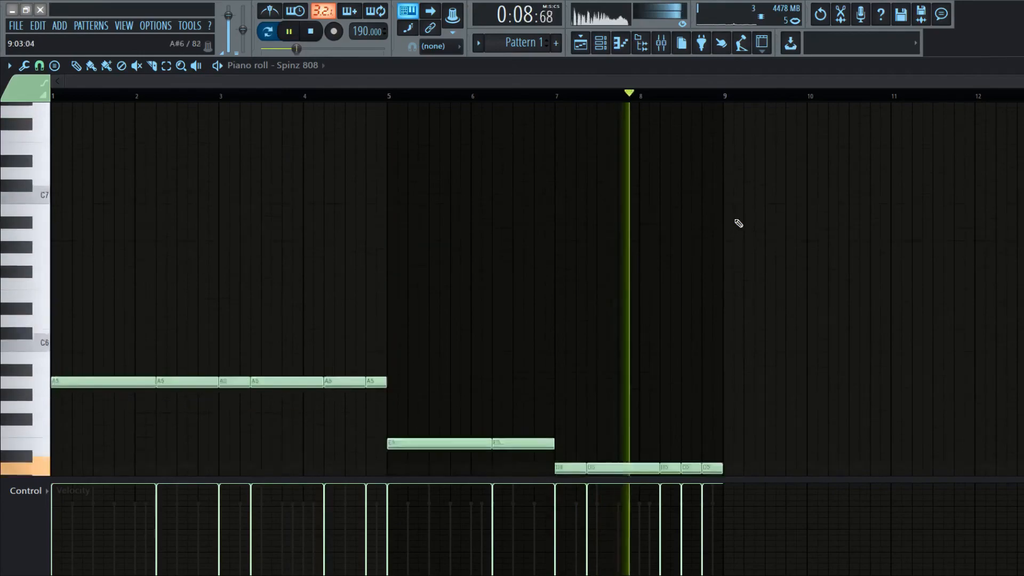
{"action": "scroll", "coordinate": [735, 274], "scroll_direction": "up", "scroll_amount": 3}
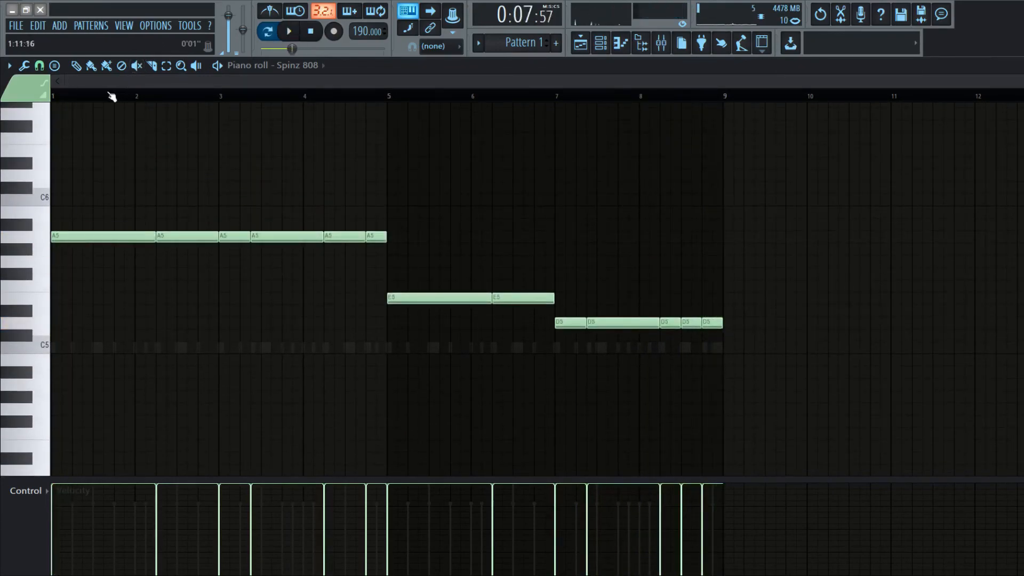